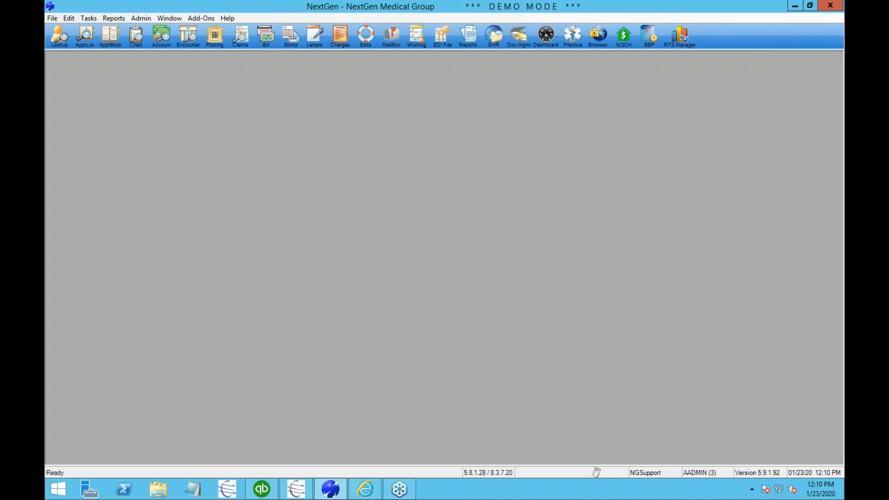
- Launch the RefundManager add-on and open its Credit Scout search window
left_click(205, 18)
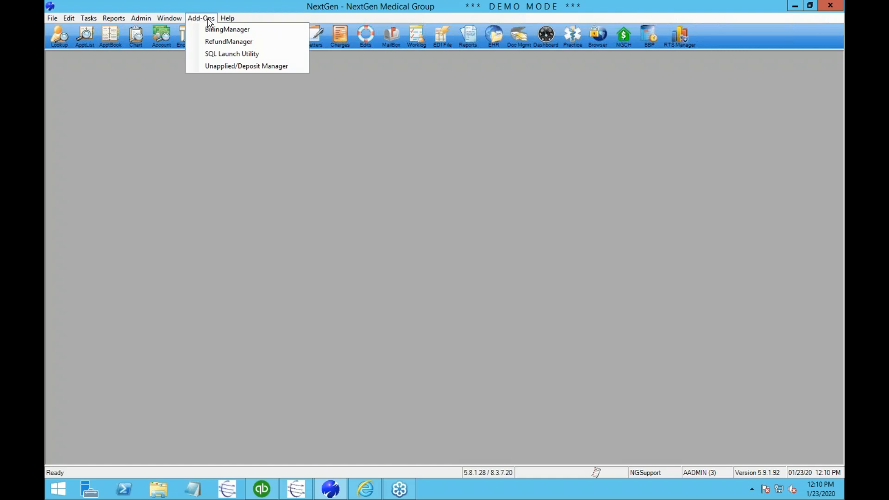
left_click(264, 45)
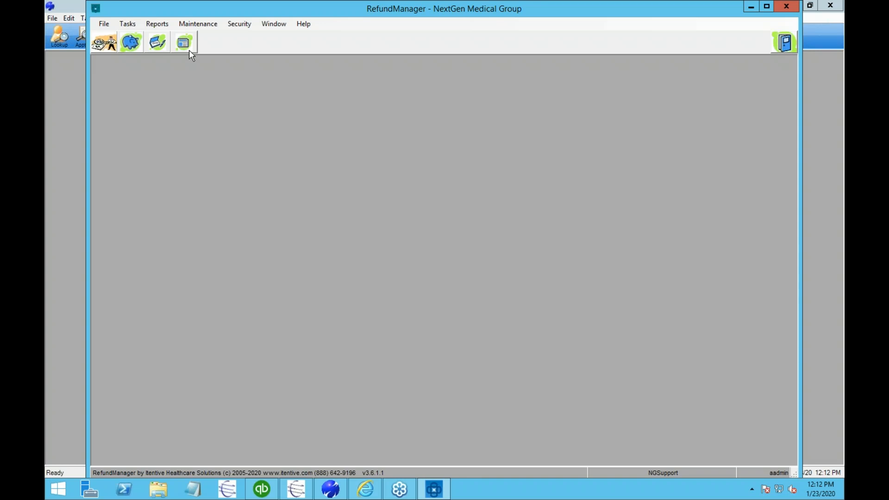
left_click(109, 48)
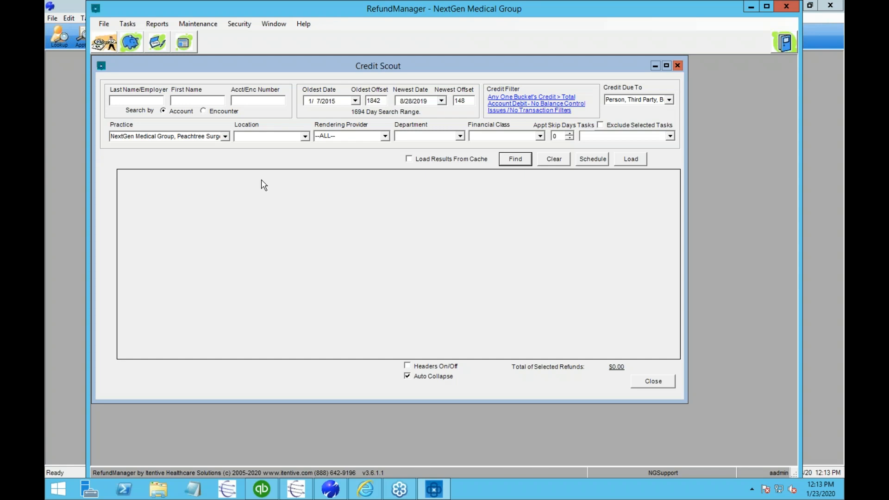
left_click(154, 100)
left_click(187, 101)
- Set the credit filter to Distribution Candidates - Credits and Debits with no transaction filters, and run the credit search
left_click(510, 104)
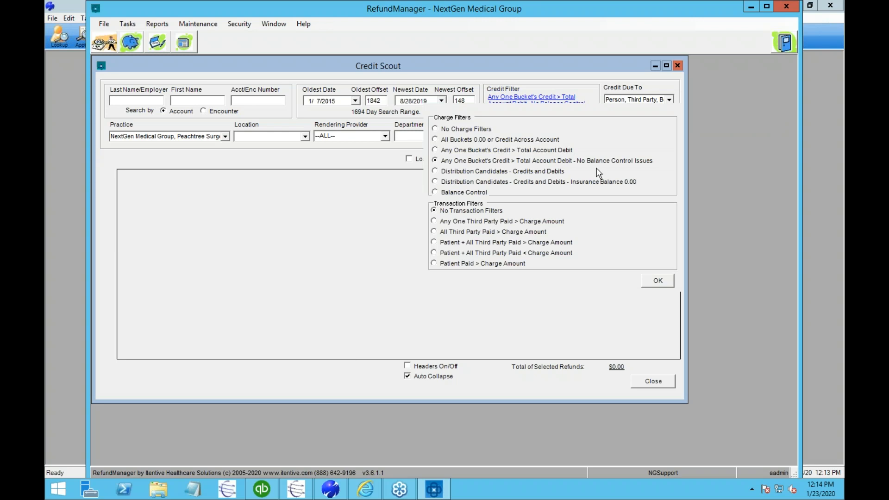
left_click(435, 172)
left_click(654, 284)
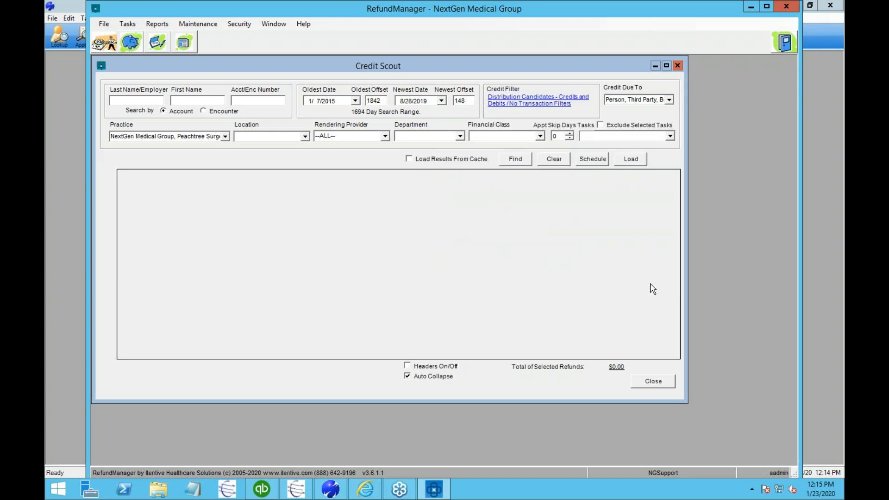
left_click(519, 164)
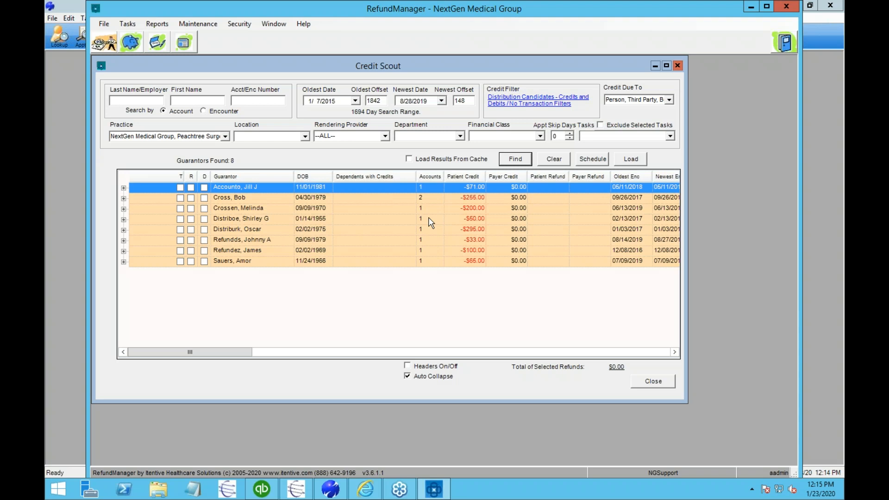
- Expand the guarantor with the $50.00 patient credit down to the charge and mark the whole account for distribution
left_click(244, 219)
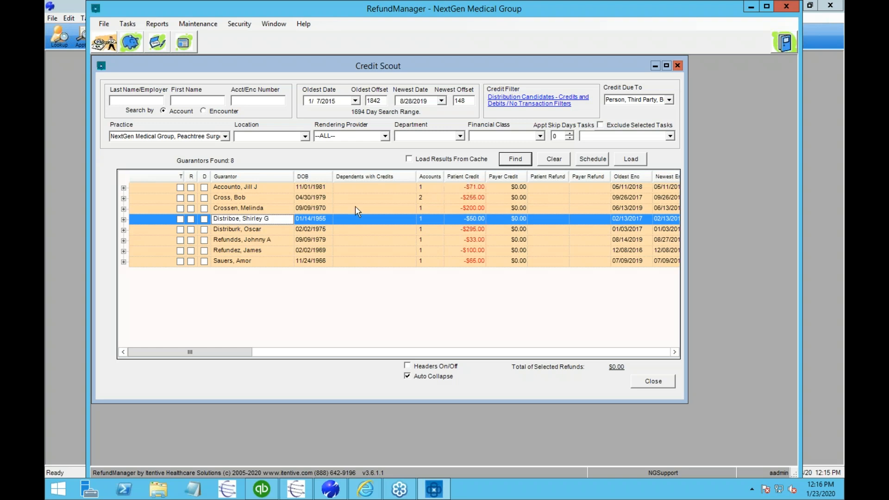
left_click(124, 220)
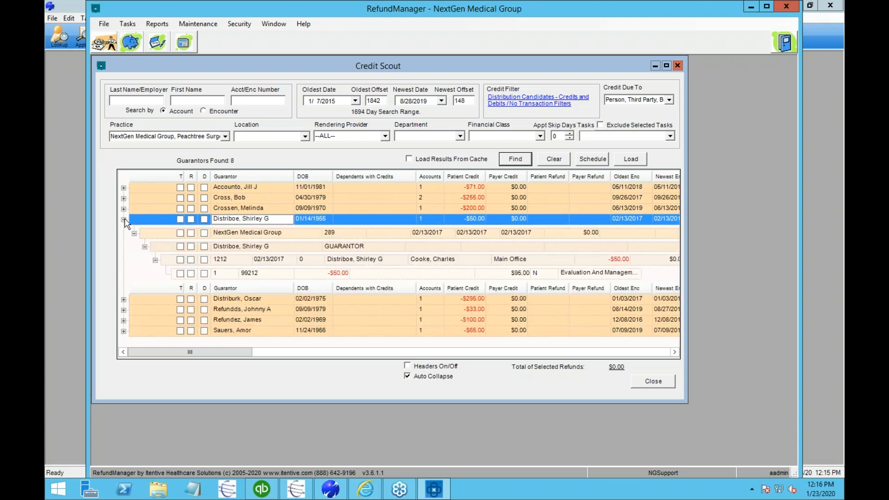
left_click(235, 236)
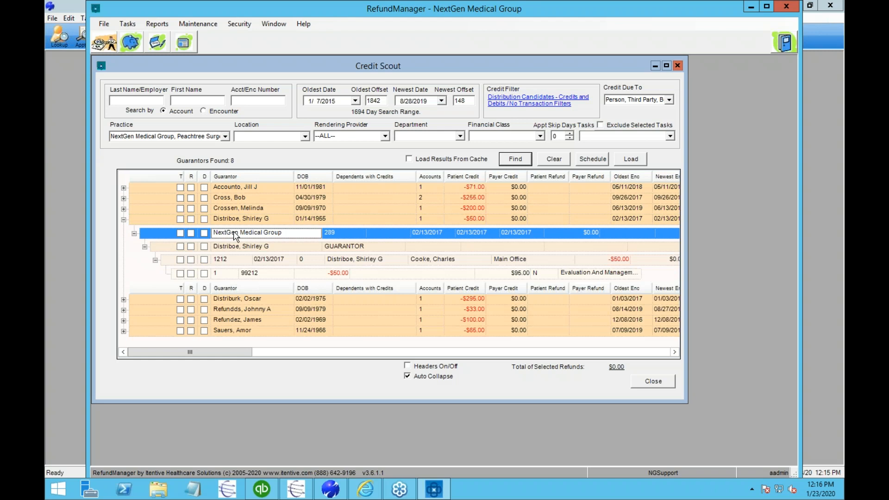
left_click(352, 251)
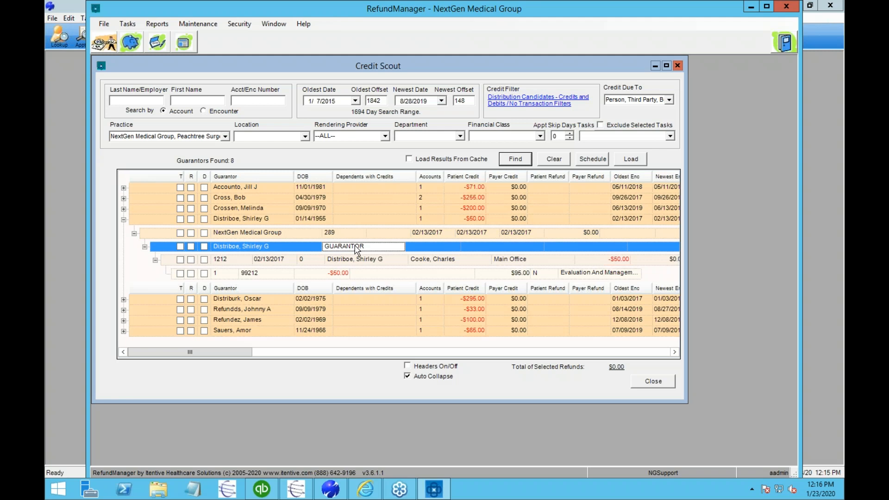
left_click(229, 262)
left_click(204, 220)
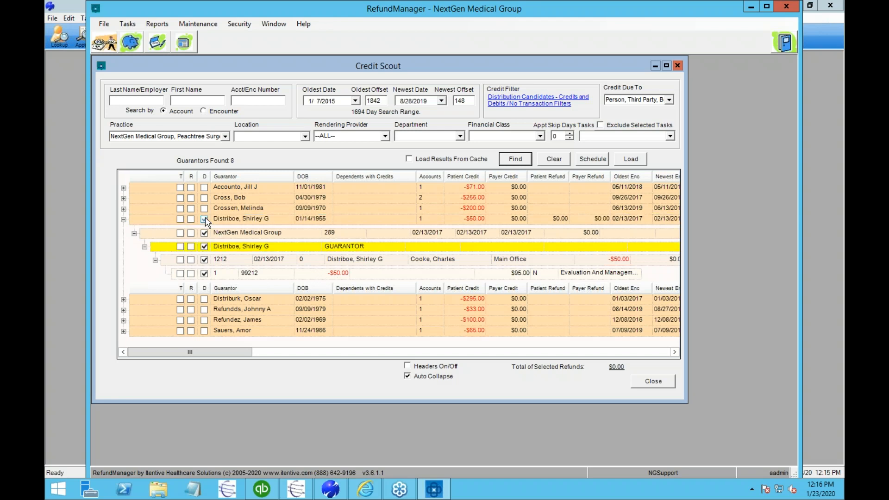
- Preview the credit distribution for the guarantor with the $50.00 credit and close the preview
right_click(236, 226)
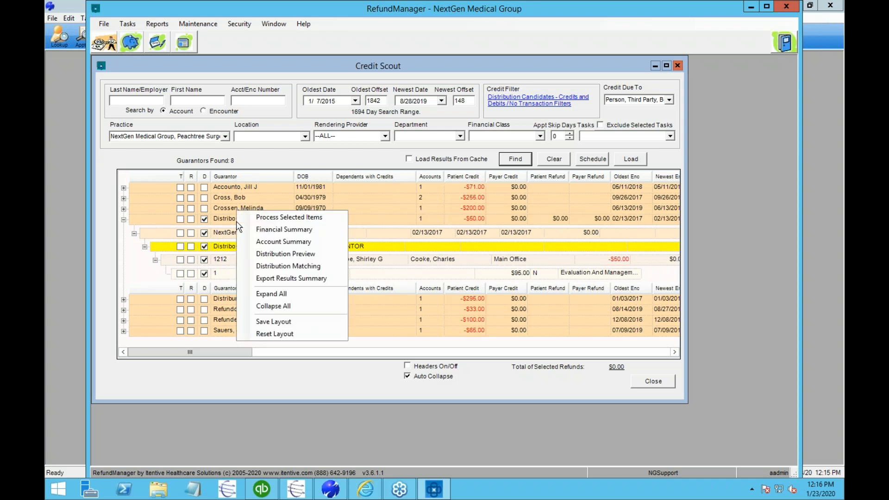
left_click(258, 254)
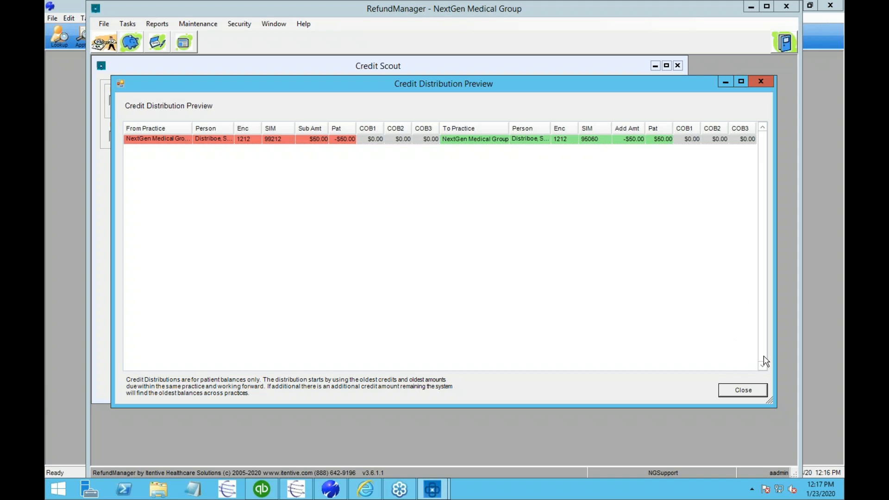
left_click(762, 392)
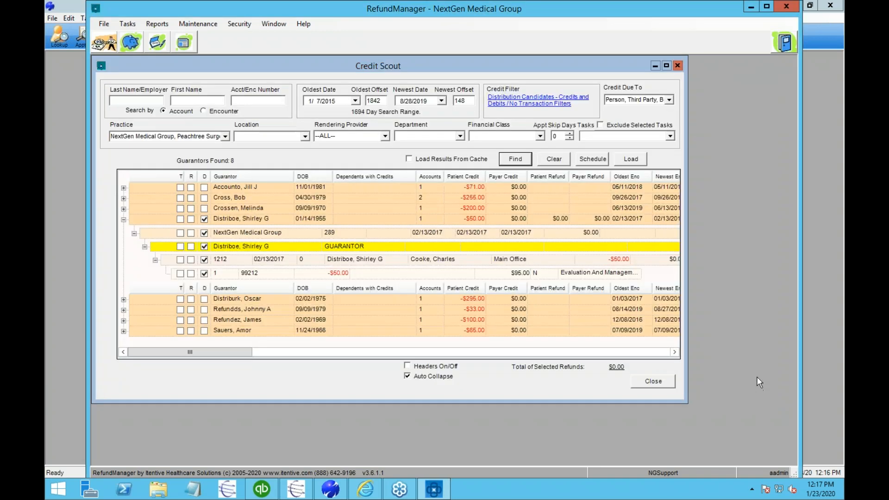
- Expand the guarantor with the $295.00 patient credit and mark that account for distribution
left_click(123, 300)
left_click(221, 272)
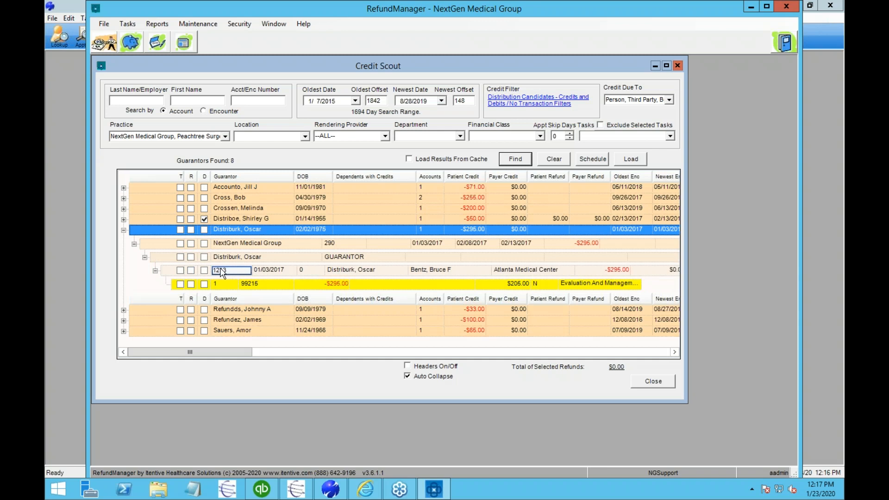
left_click(204, 230)
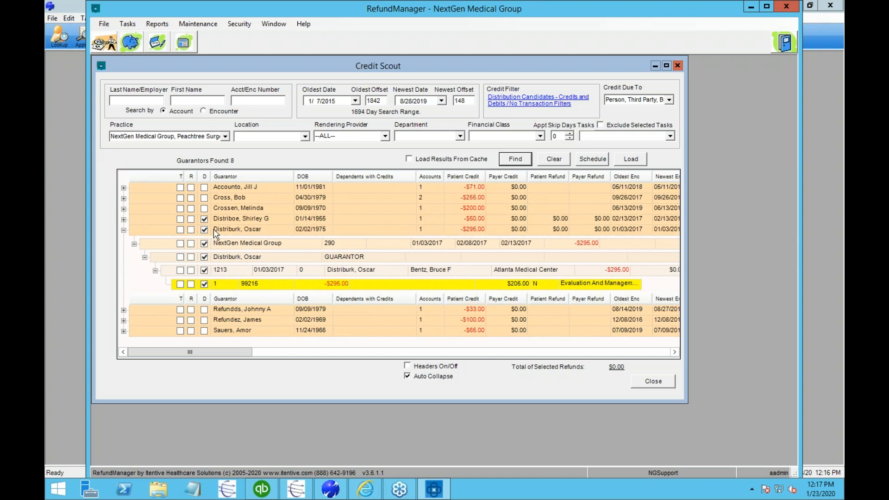
- Preview the automatic distribution of the $295.00 credit, examine the receiving encounters, and close the preview
right_click(237, 229)
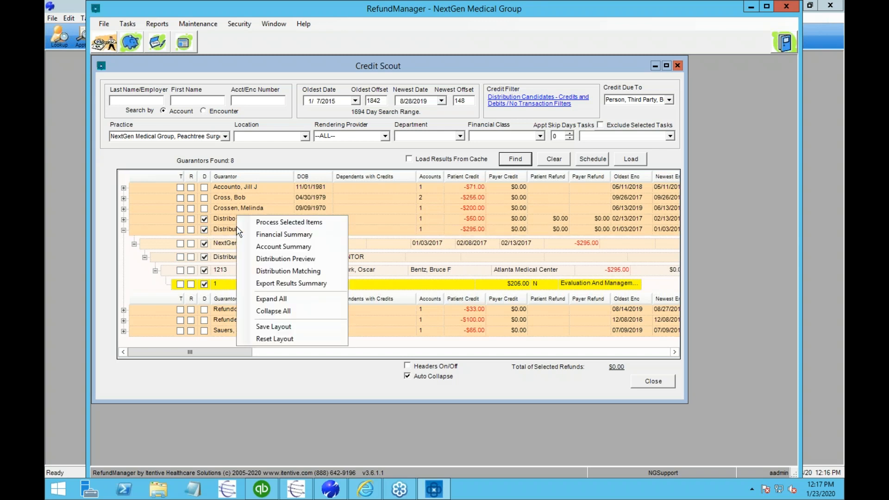
left_click(253, 259)
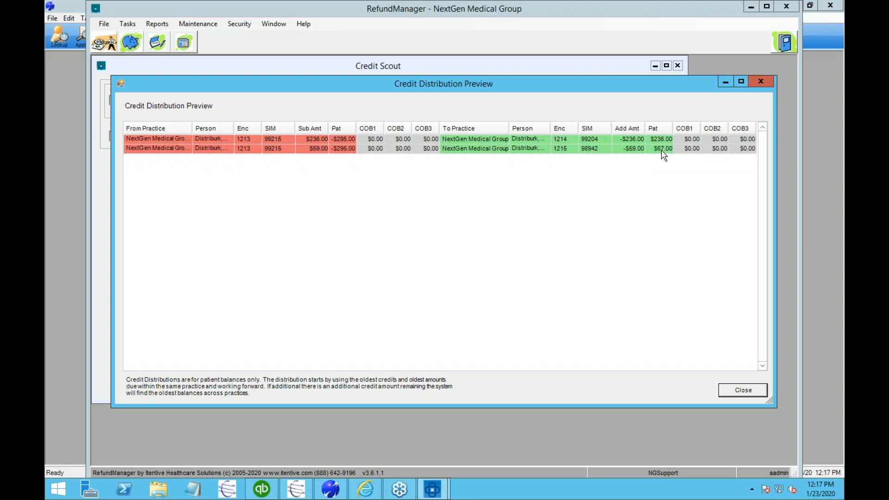
left_click(564, 152)
left_click(565, 139)
left_click(568, 150)
left_click(752, 393)
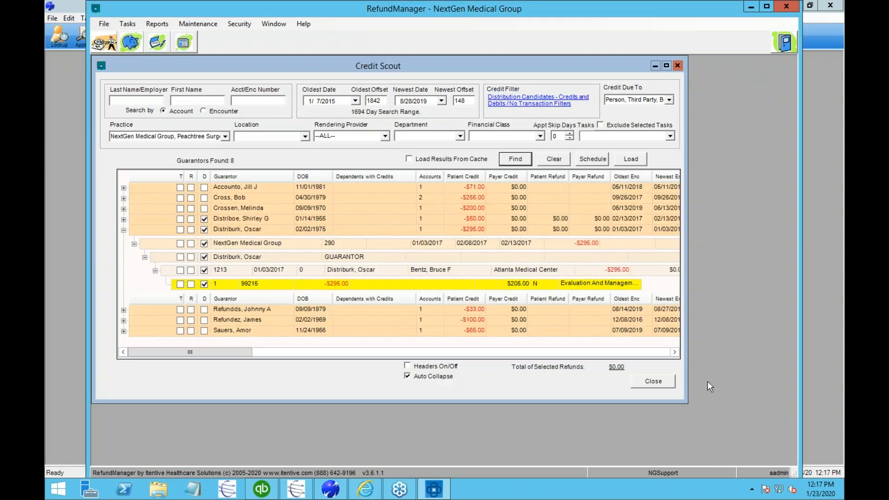
- Open distribution matching for the $295.00 credit and match its 99215 charge to the 98942 chiropractic charge owing $67.00
right_click(277, 232)
left_click(292, 275)
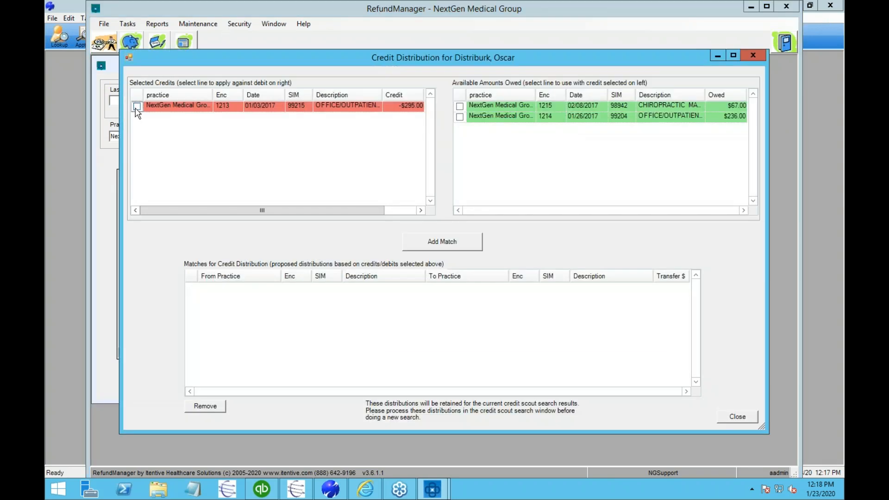
left_click(136, 107)
left_click(459, 108)
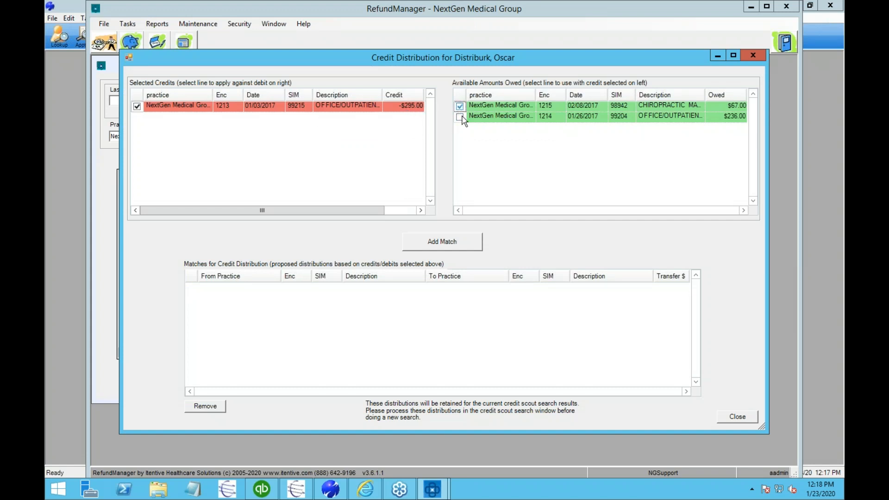
left_click(457, 246)
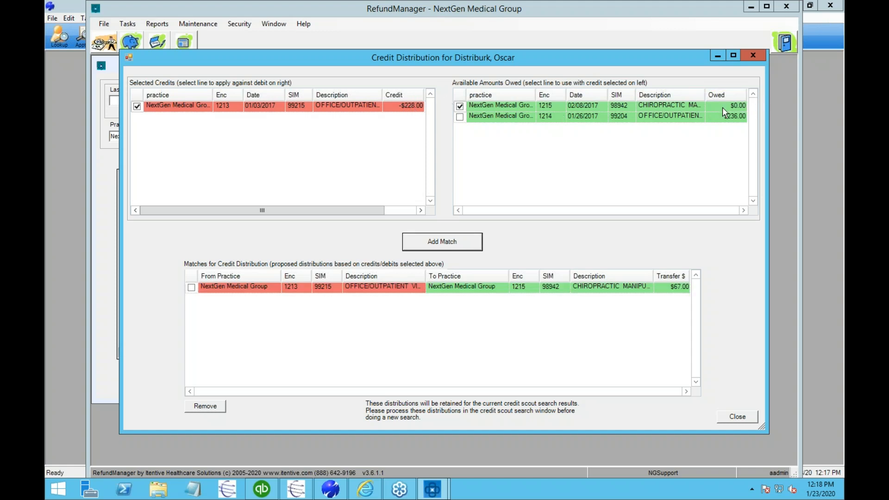
- Match the remaining 99215 credit to the 99204 office visit charge and close the distribution matching window
left_click(459, 117)
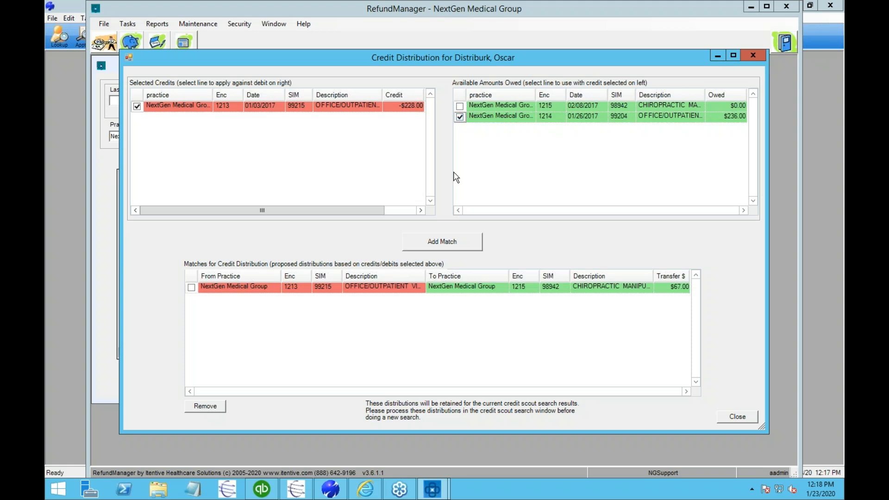
left_click(437, 243)
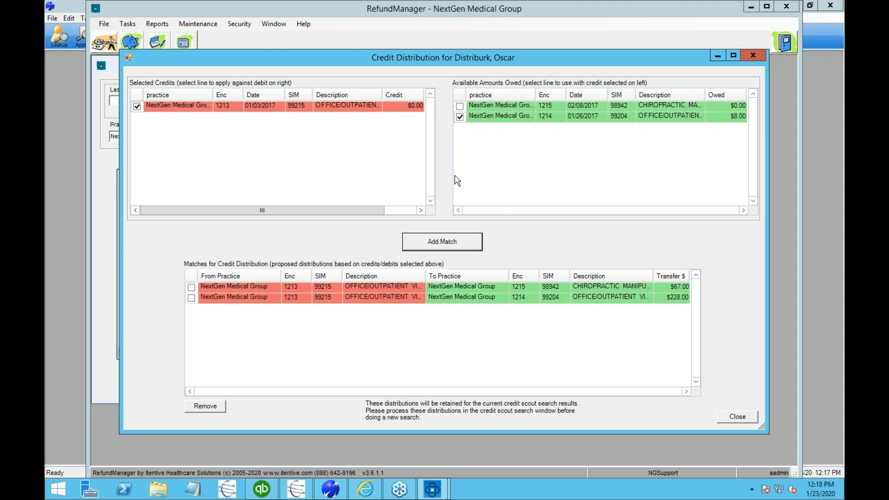
left_click(736, 417)
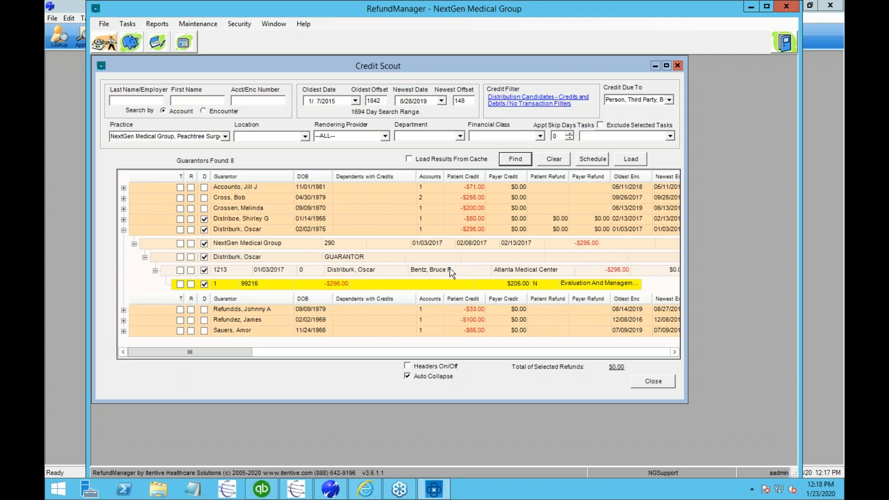
- Start processing the selected items as distributions, keeping the preset distribution transaction codes
right_click(249, 229)
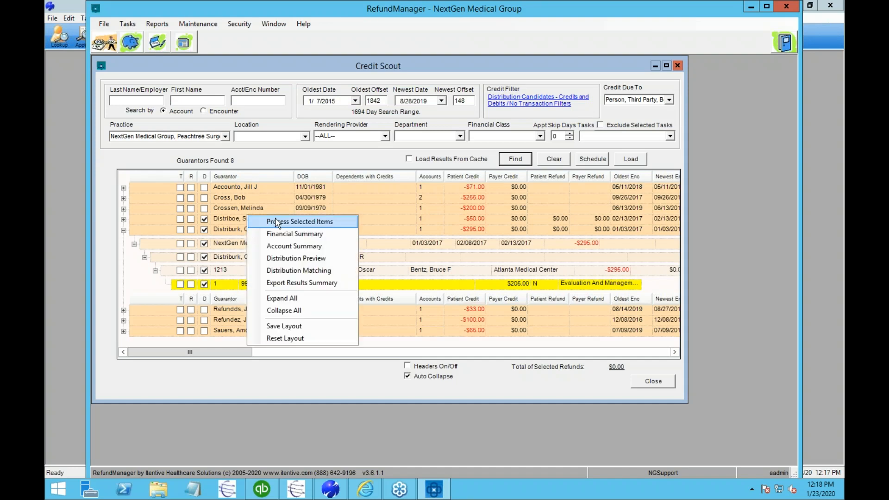
left_click(276, 221)
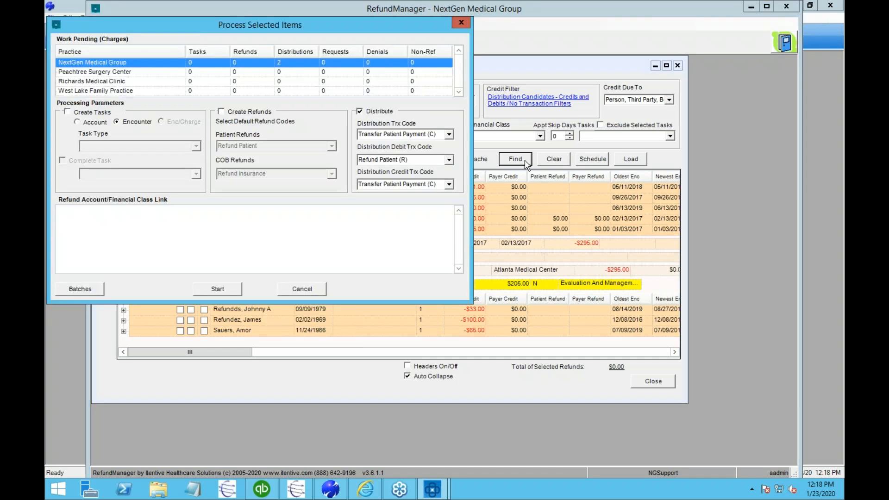
left_click(435, 135)
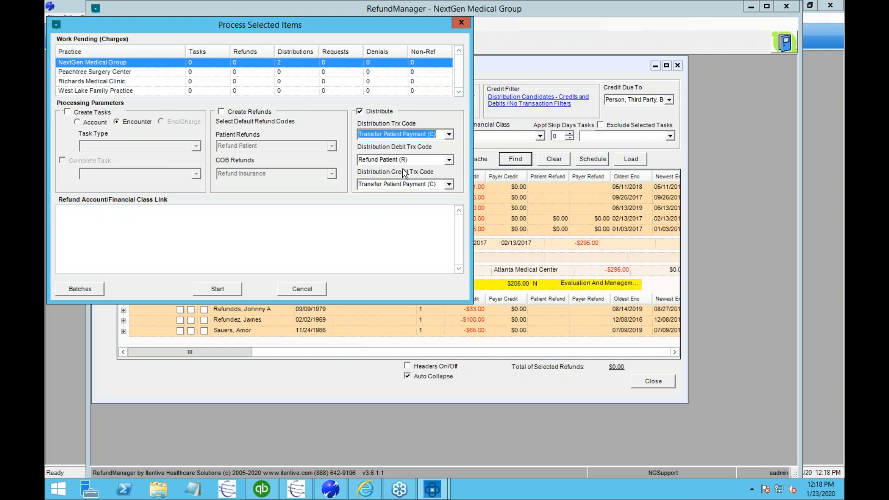
left_click_drag(438, 134, 312, 141)
left_click(208, 290)
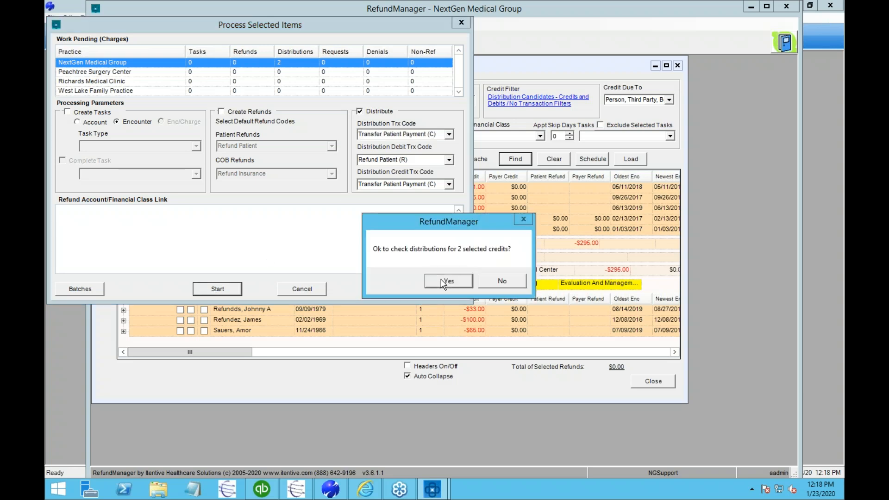
- Confirm the distribution check, carry out the previewed distribution transactions, and review the completed results
left_click(445, 281)
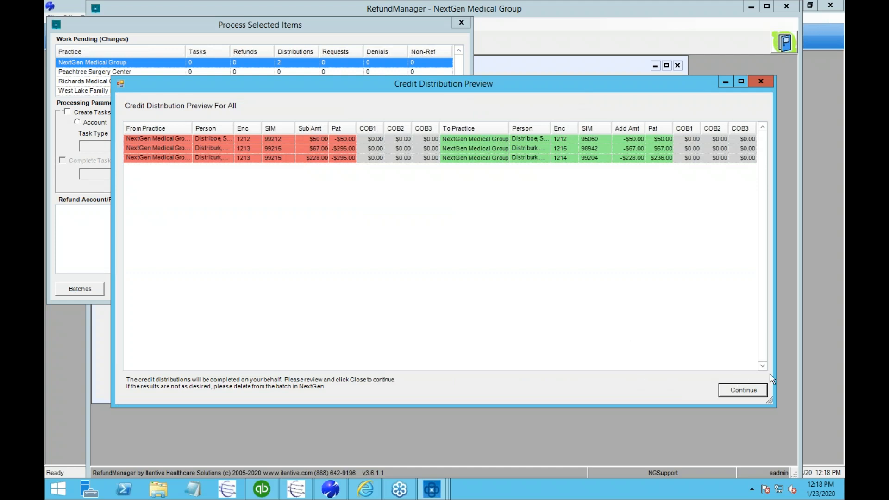
left_click(743, 389)
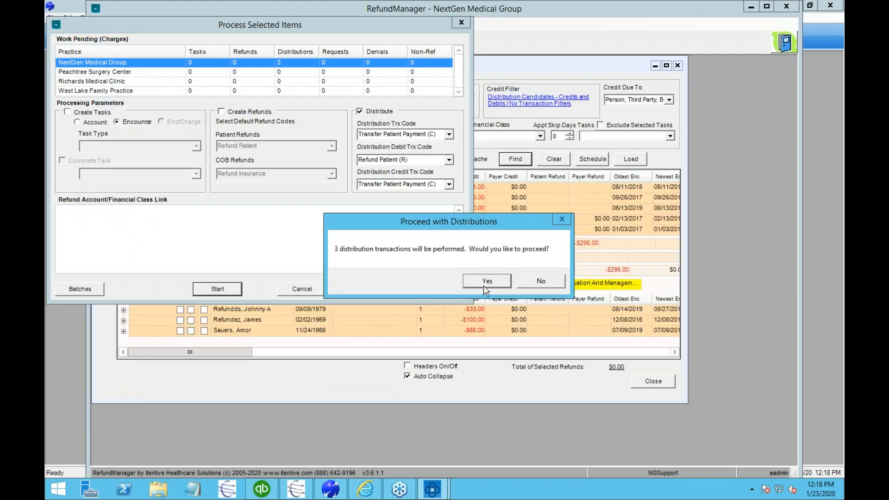
left_click(484, 287)
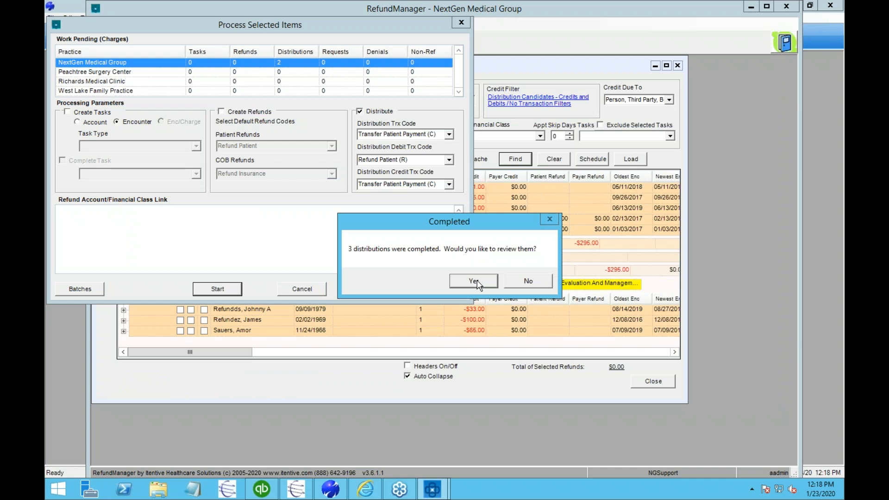
left_click(477, 281)
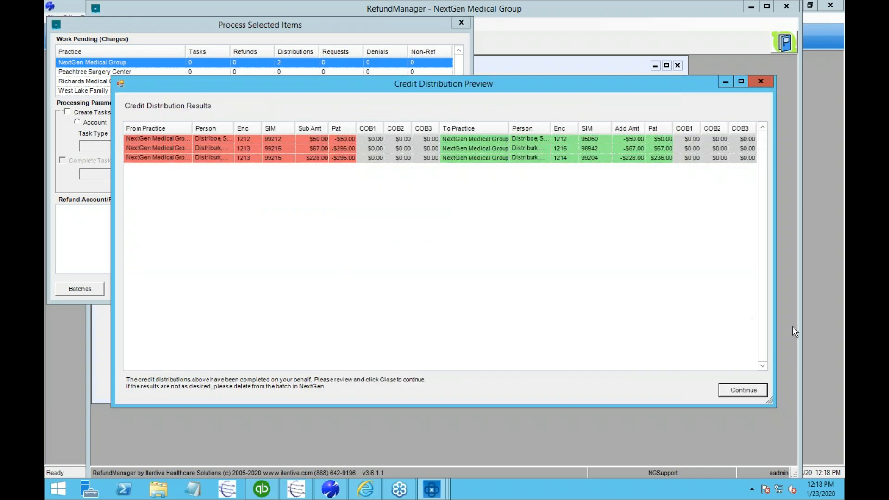
left_click(736, 389)
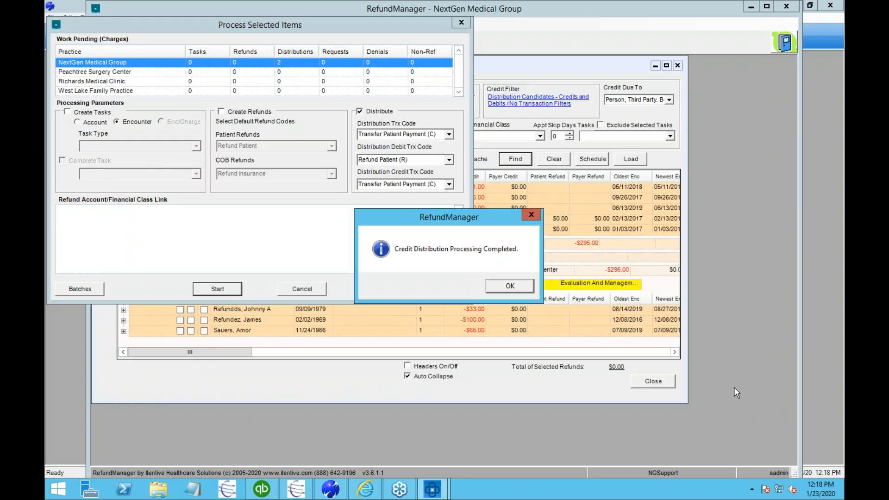
left_click(509, 287)
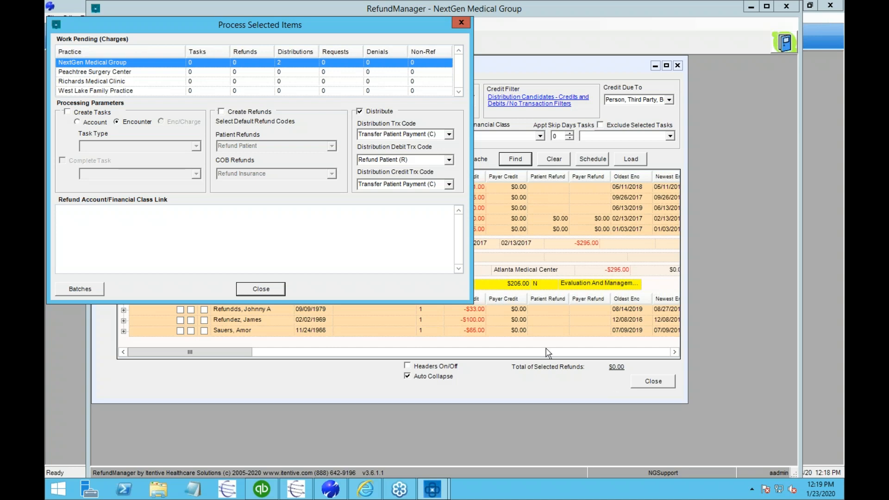
- Close the distribution results and search again with the Any One Bucket's Credit > Total Account Debit - No Balance Control Issues charge filter
left_click(253, 291)
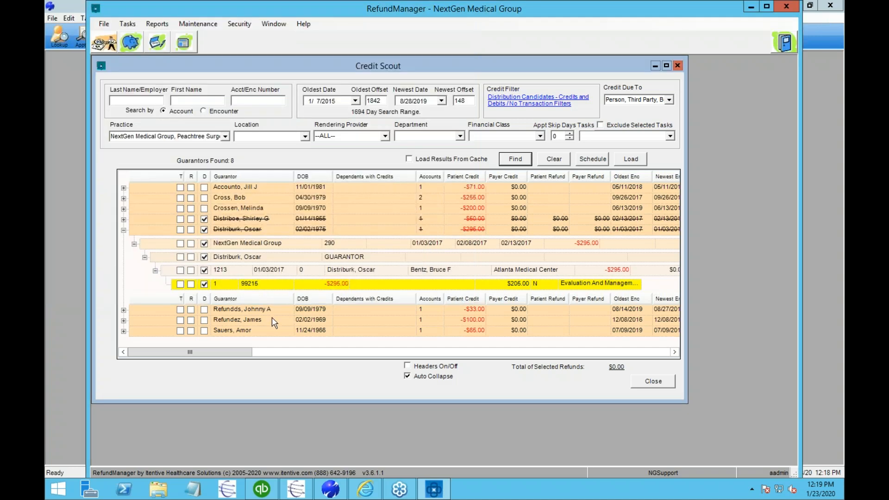
left_click(123, 230)
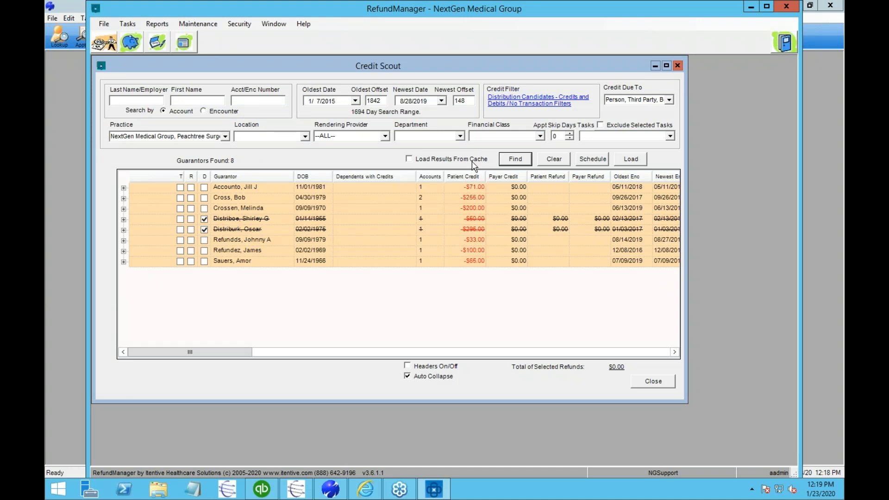
left_click(502, 103)
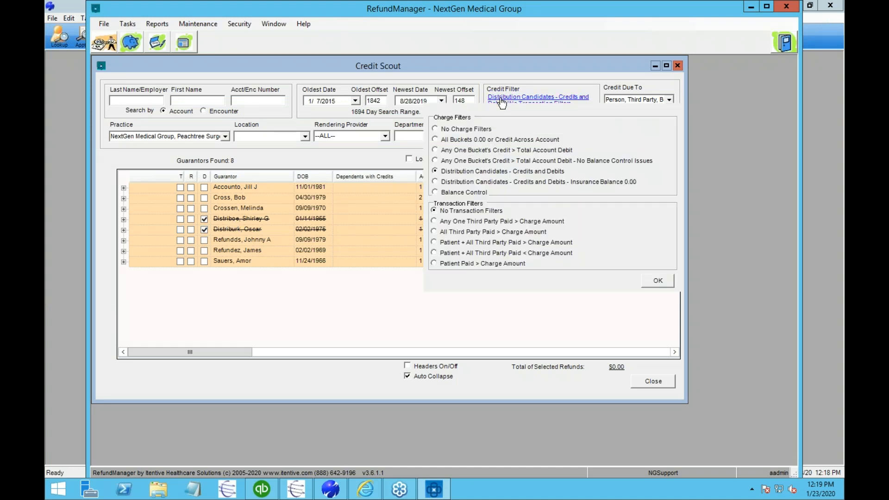
left_click(436, 161)
left_click(646, 283)
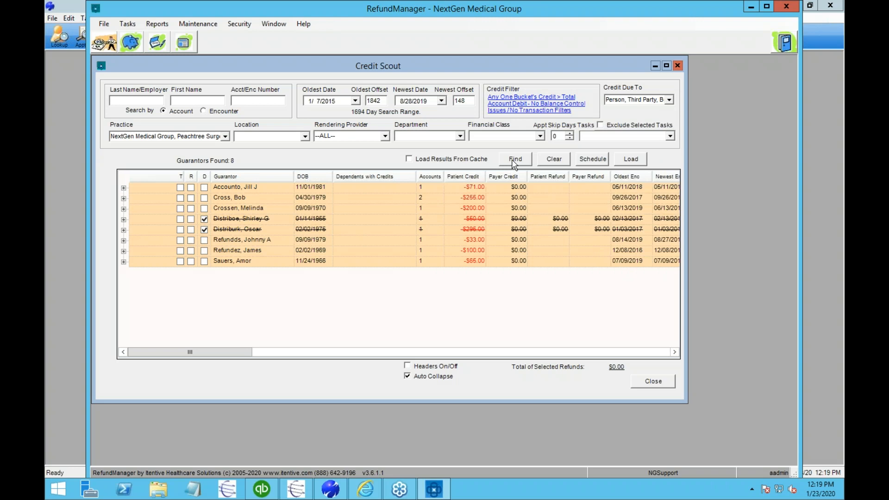
left_click(514, 159)
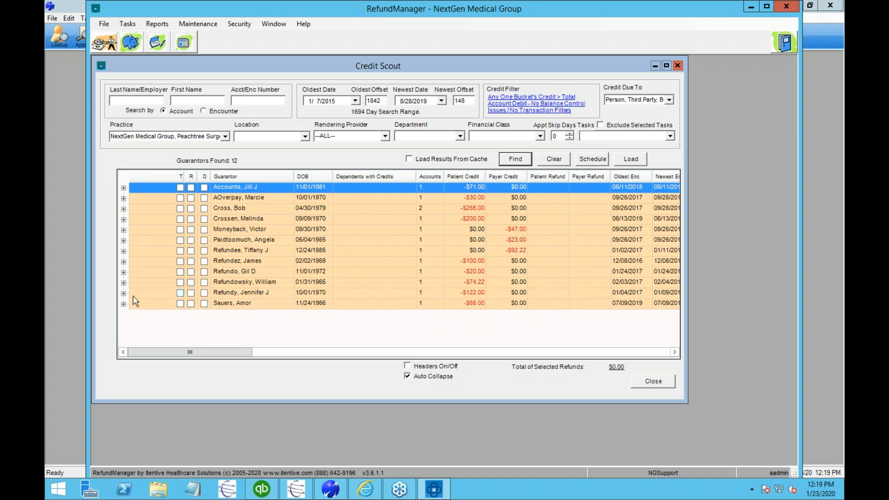
- Expand the guarantor with the $122.00 patient credit, check the encounters, and mark the guarantor's entire credit for refund
left_click(231, 296)
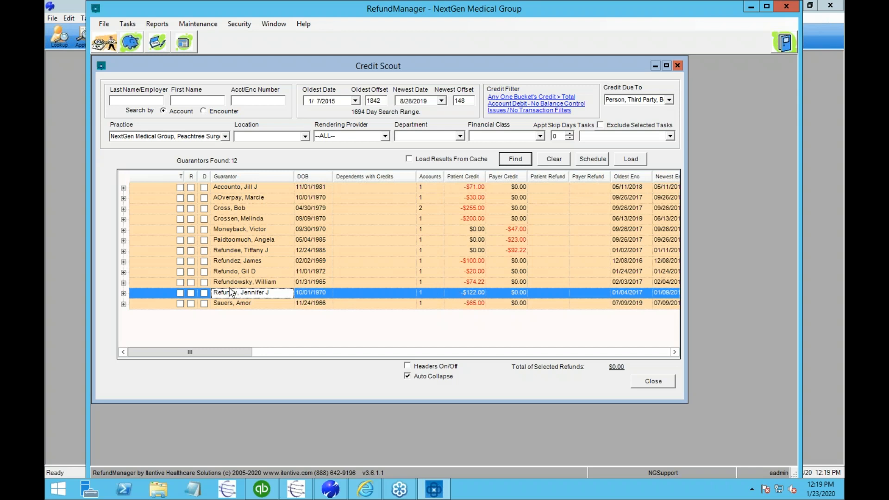
left_click(123, 293)
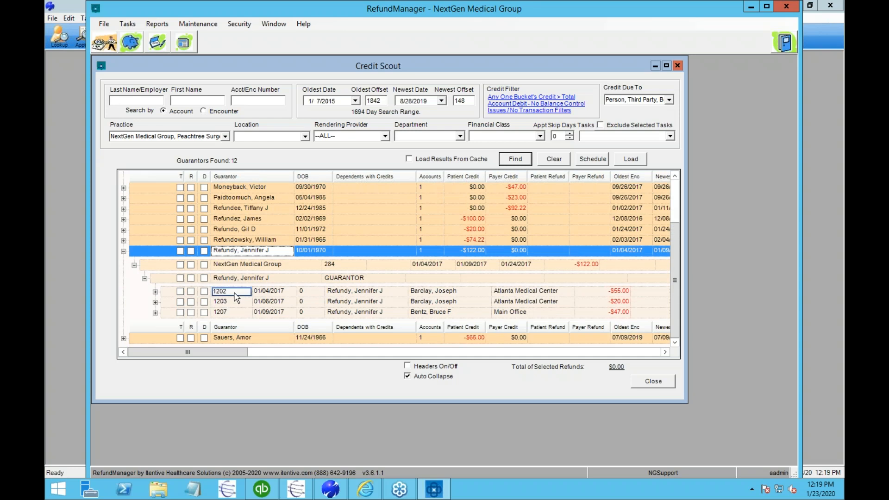
left_click(234, 312)
left_click(155, 292)
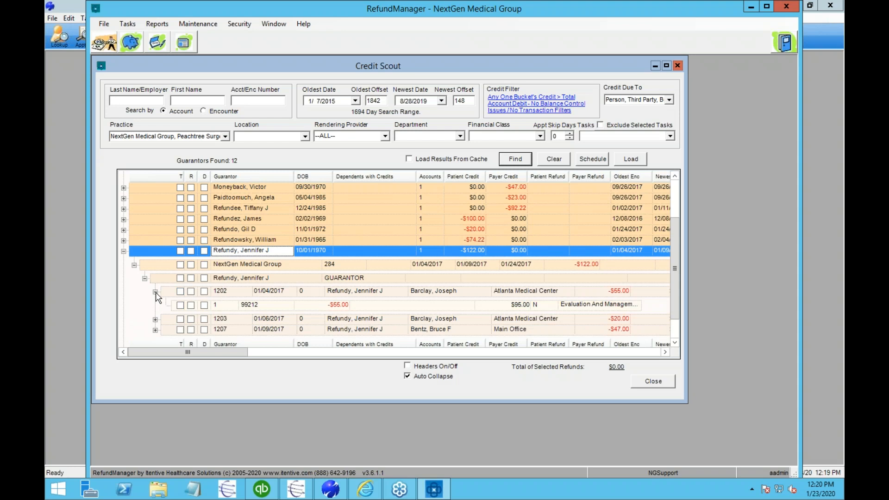
left_click(155, 292)
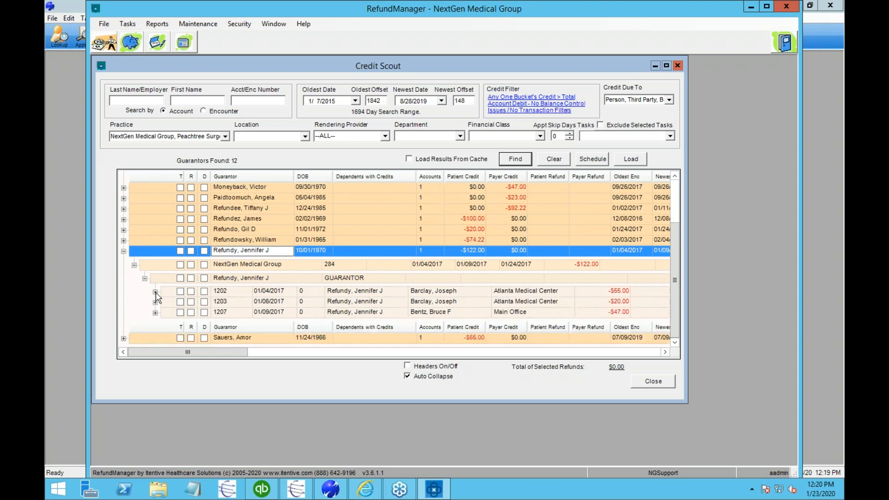
left_click(191, 301)
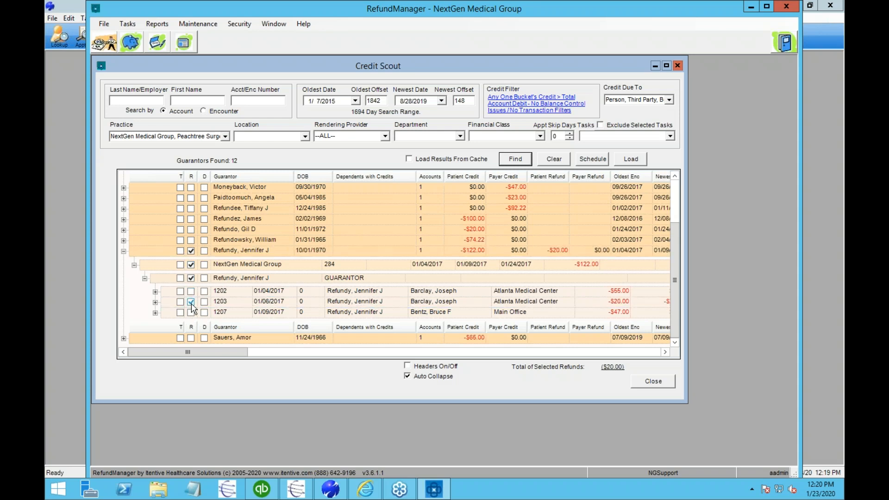
left_click(190, 251)
- Examine the guarantor's account summary with every encounter and payment expanded, plus the transactions of the 01/04/2017 encounter
right_click(257, 252)
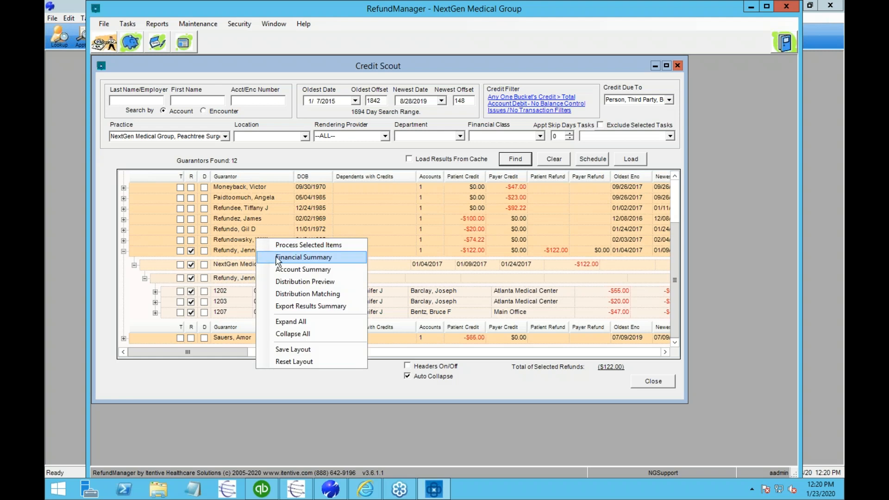
left_click(279, 269)
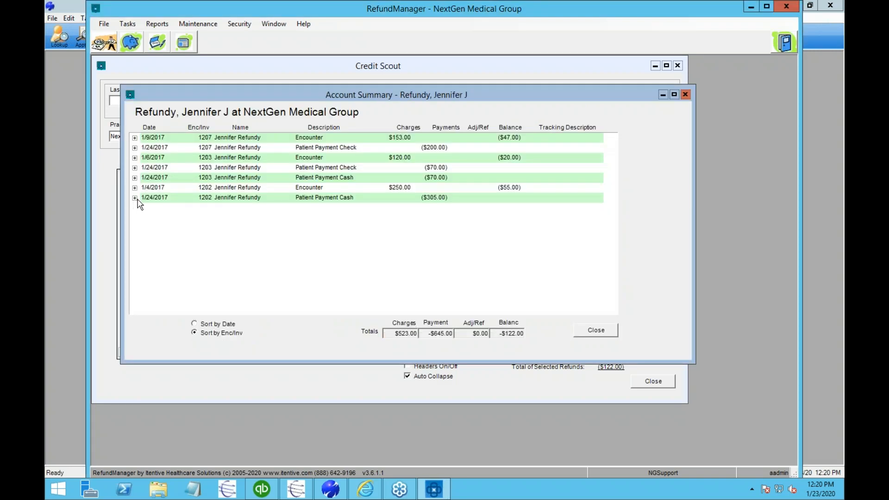
left_click(135, 197)
left_click(134, 188)
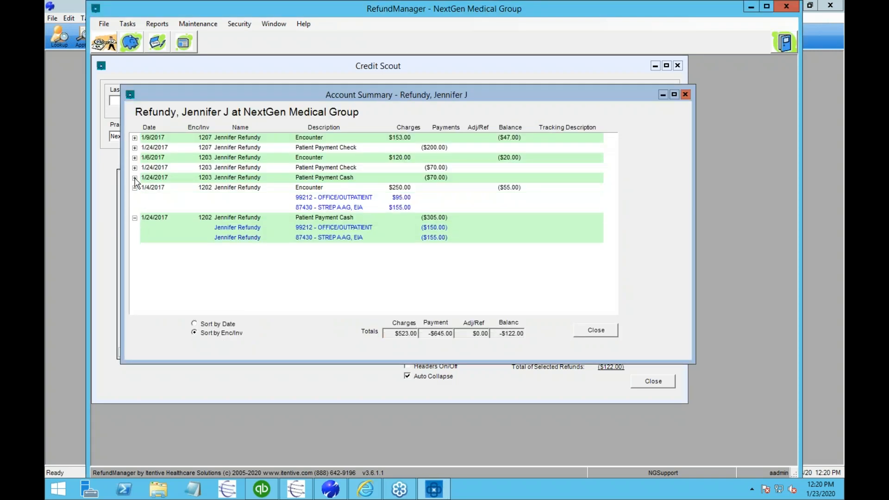
left_click(135, 177)
left_click(135, 167)
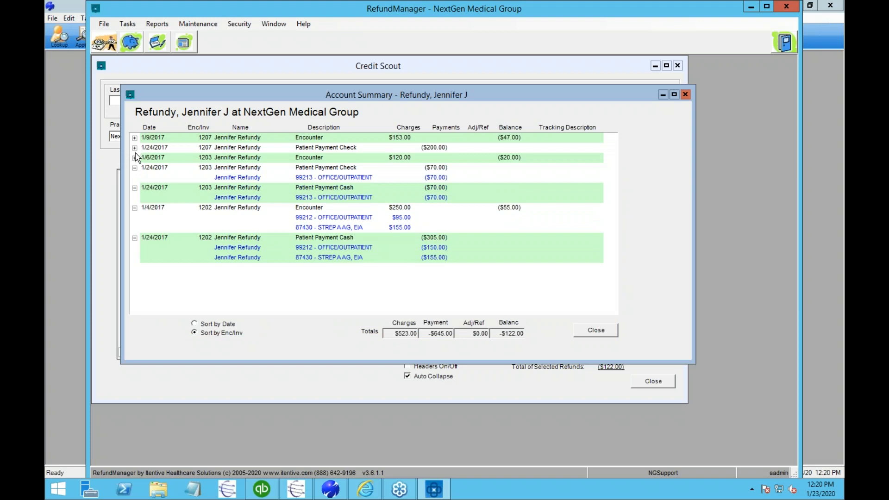
left_click(135, 157)
left_click(134, 147)
left_click(134, 138)
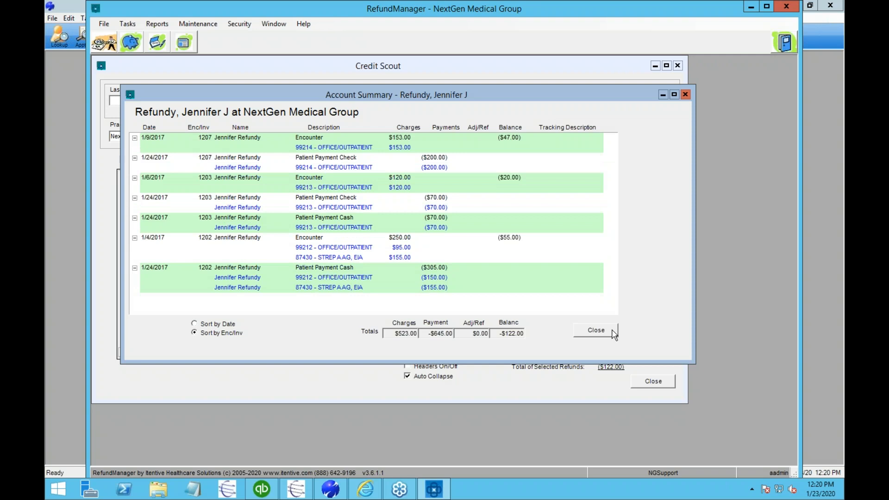
left_click(598, 330)
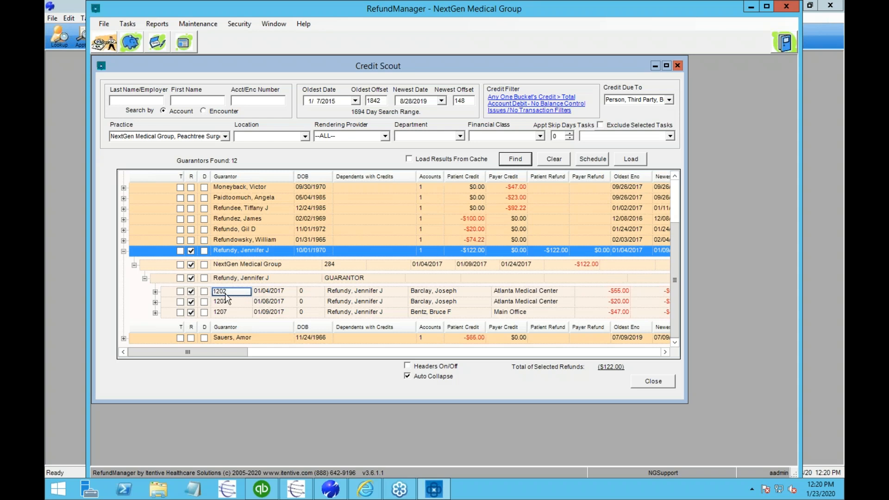
double_click(227, 300)
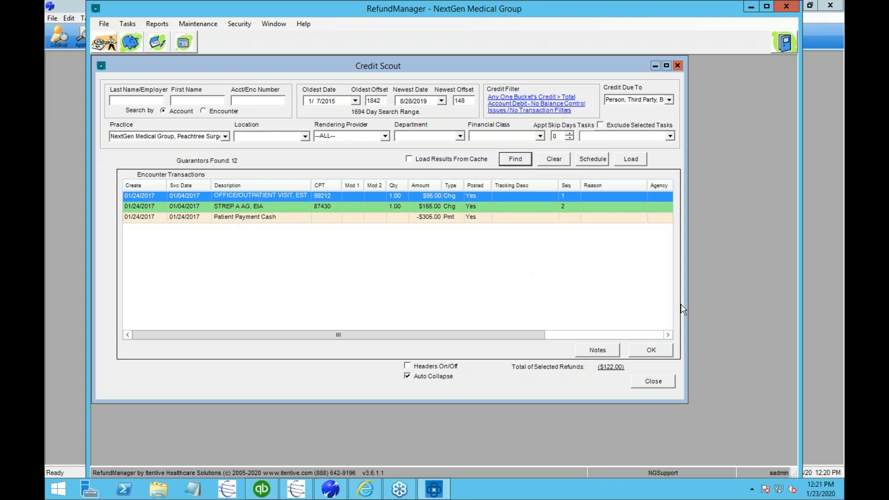
left_click(662, 351)
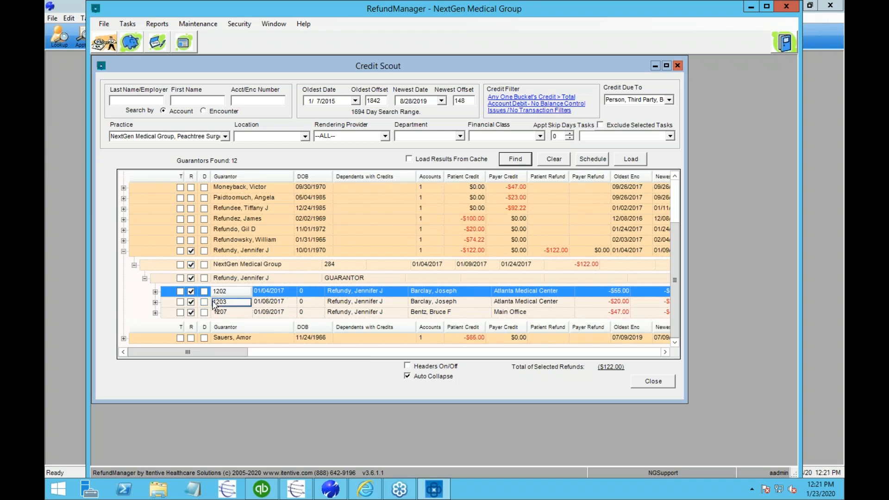
- Mark the $92.22 payer credit and the $100.00 and $74.22 patient credits for refund as well
left_click(191, 208)
left_click(191, 219)
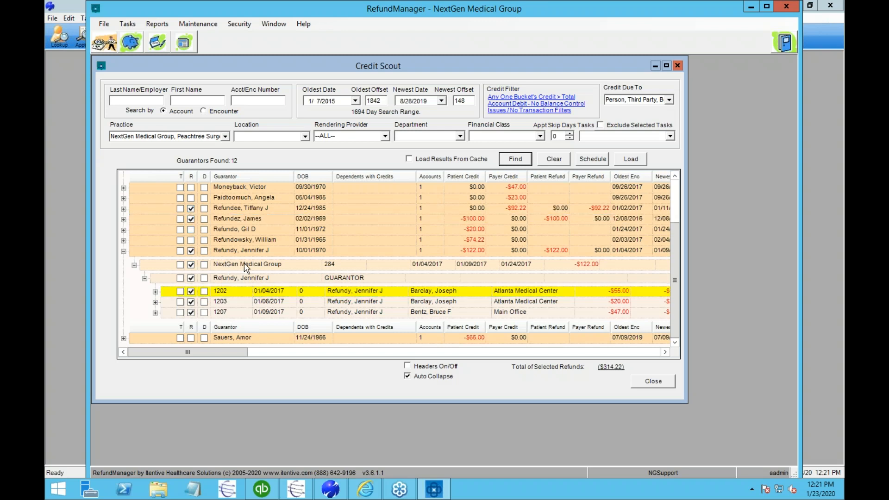
left_click(191, 240)
- Process the marked credits as refunds with the preset Refund Patient and Refund Insurance codes, and close Credit Scout
right_click(238, 220)
left_click(273, 223)
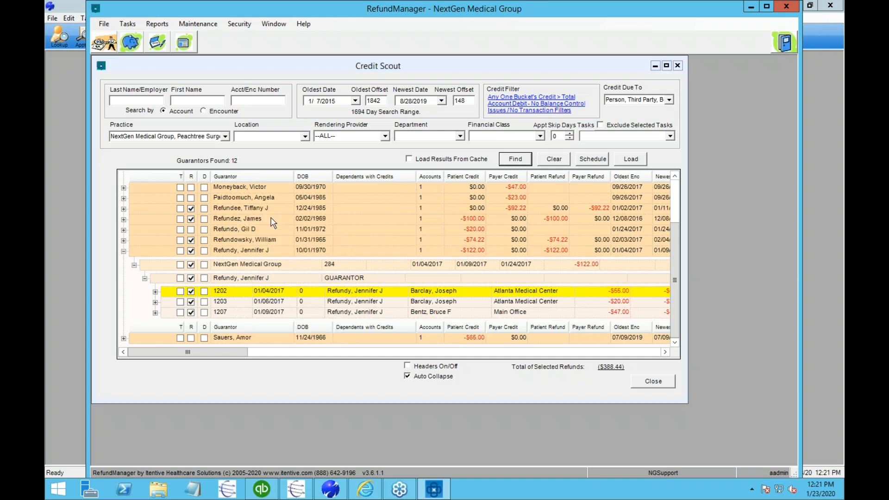
left_click(218, 289)
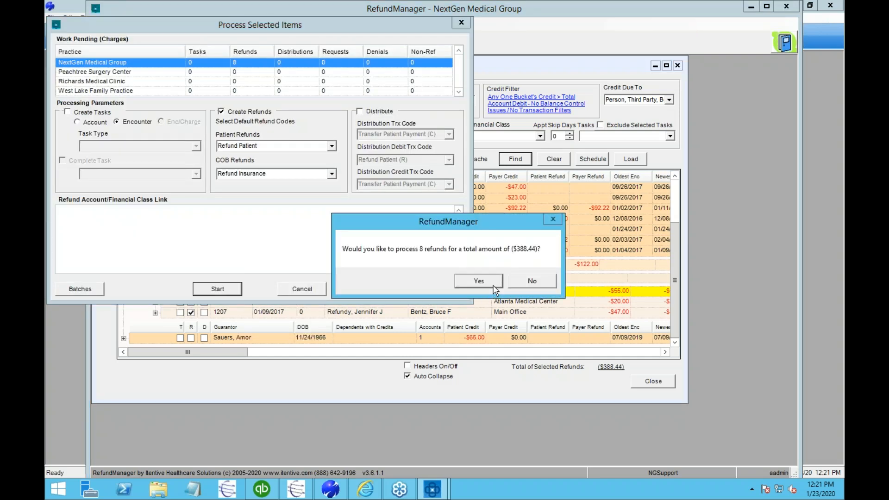
left_click(494, 283)
left_click(493, 286)
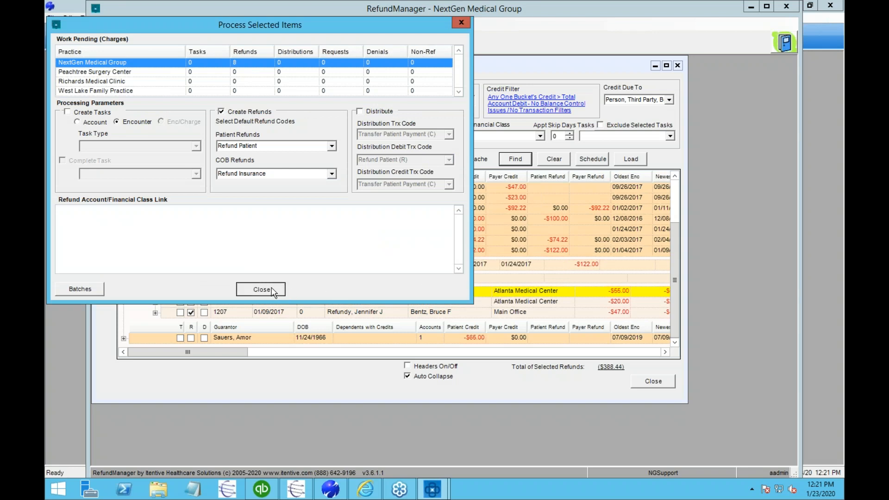
left_click(259, 289)
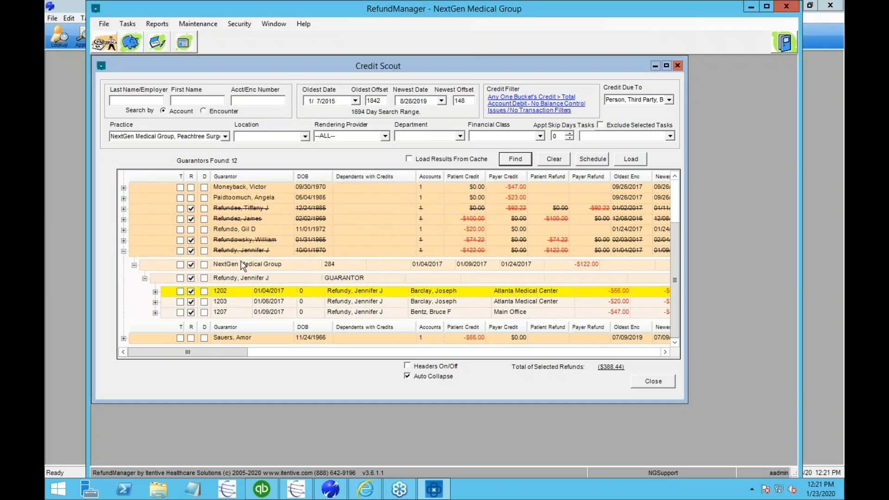
left_click(656, 380)
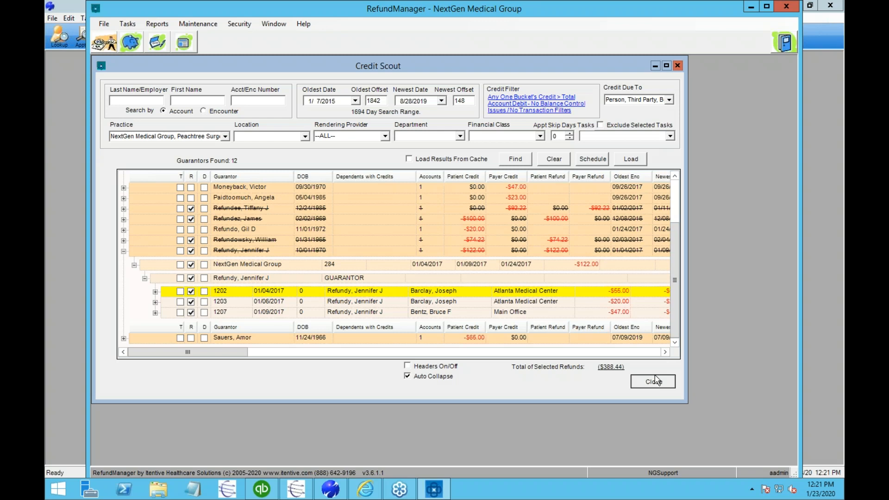
left_click(656, 381)
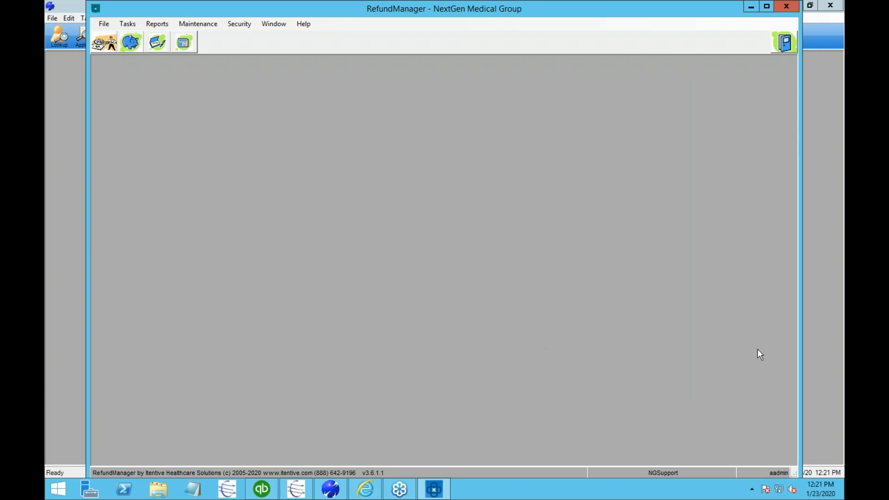
- Switch to NextGen and open the transaction ledger of Demo Batch NMG from Batch Posting
left_click(822, 348)
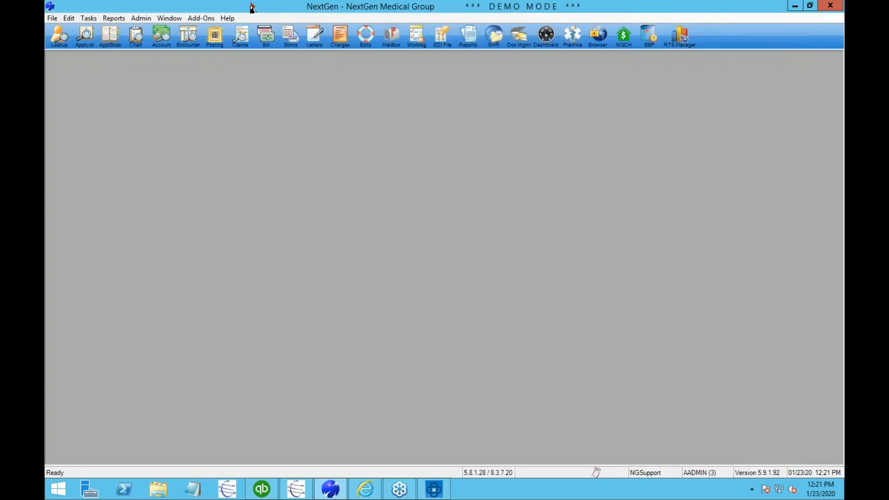
left_click(210, 44)
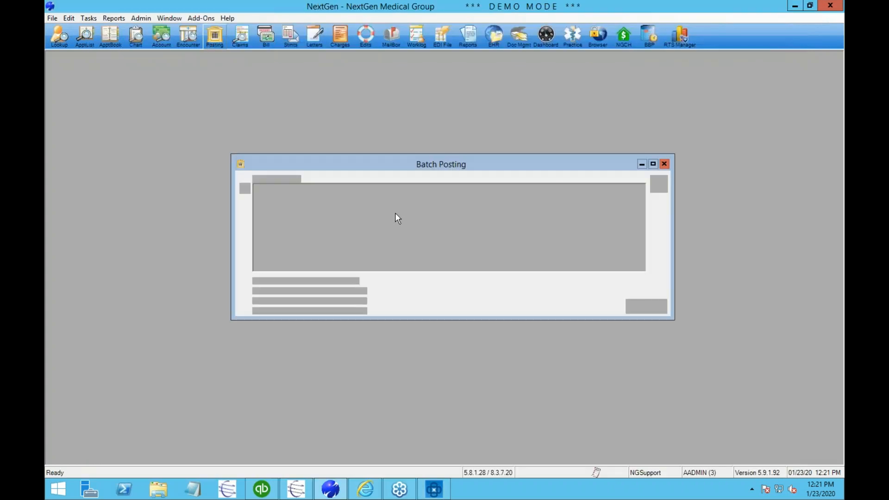
right_click(368, 200)
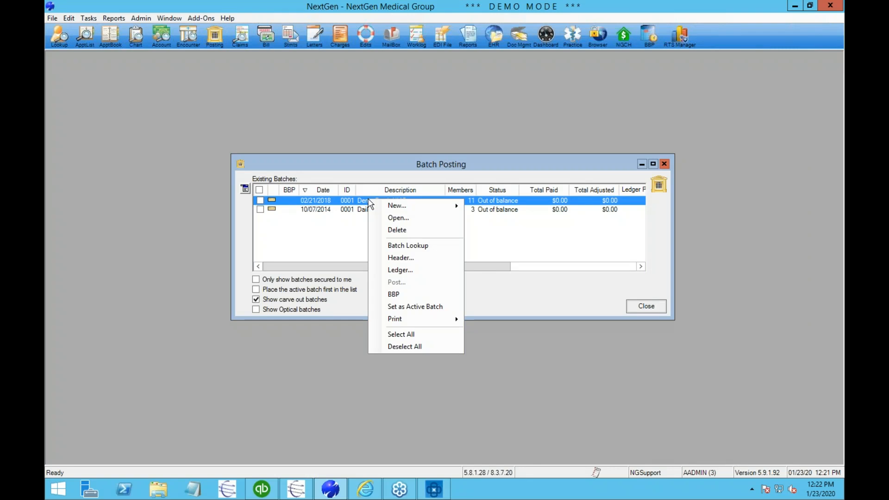
left_click(399, 270)
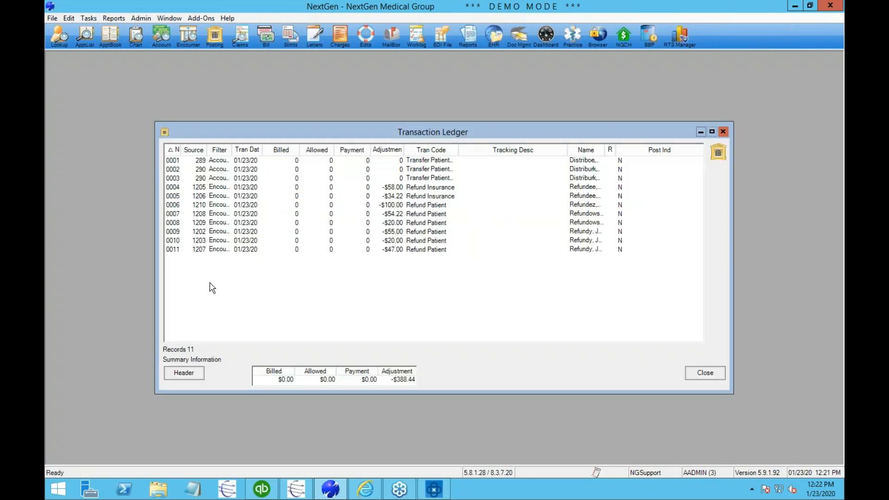
- Set the Total Adjusted amount in the batch header to -$388.44 and close the transaction ledger
left_click(179, 373)
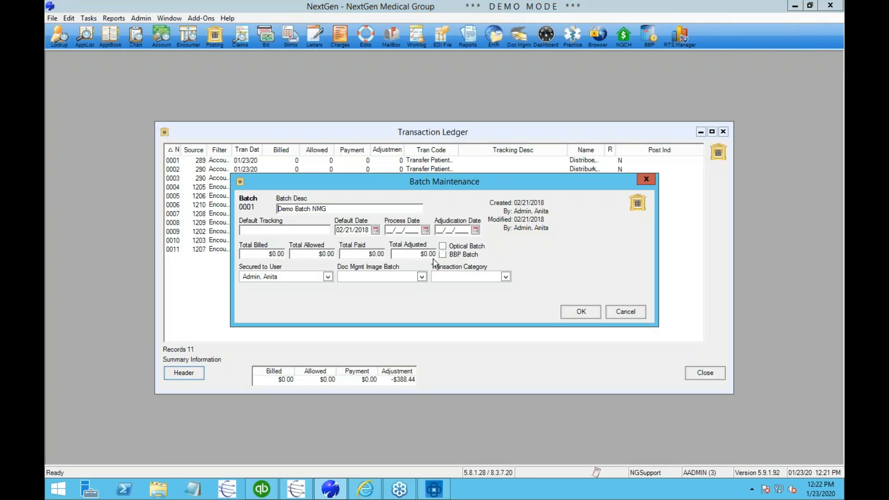
left_click(406, 252)
type("-388.44")
left_click(580, 312)
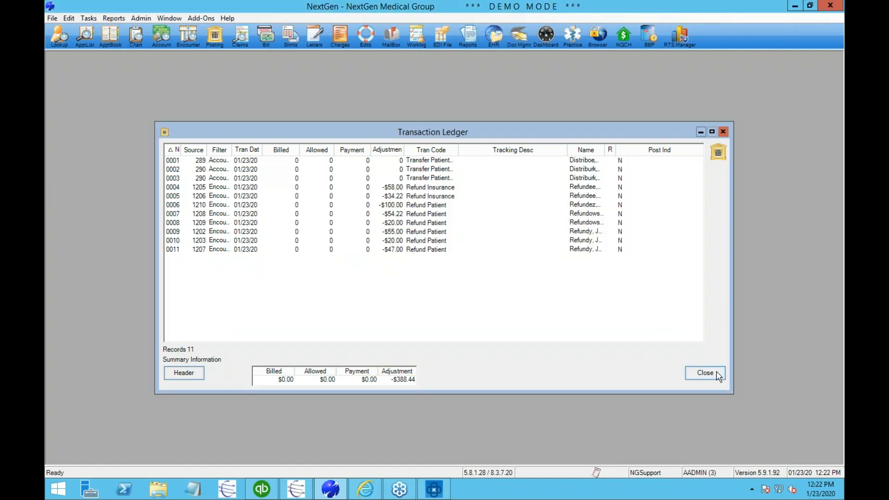
left_click(705, 373)
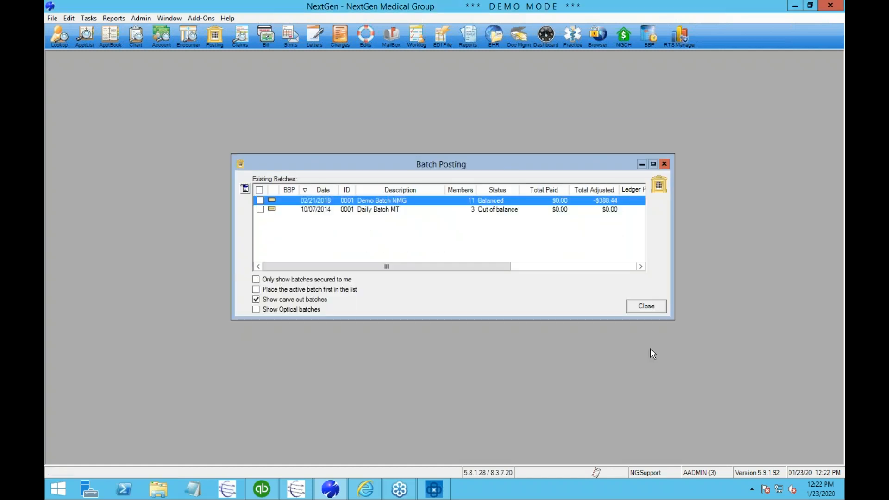
- Post Demo Batch NMG, confirming the posting, and bring up its batch listing report
right_click(532, 202)
left_click(557, 284)
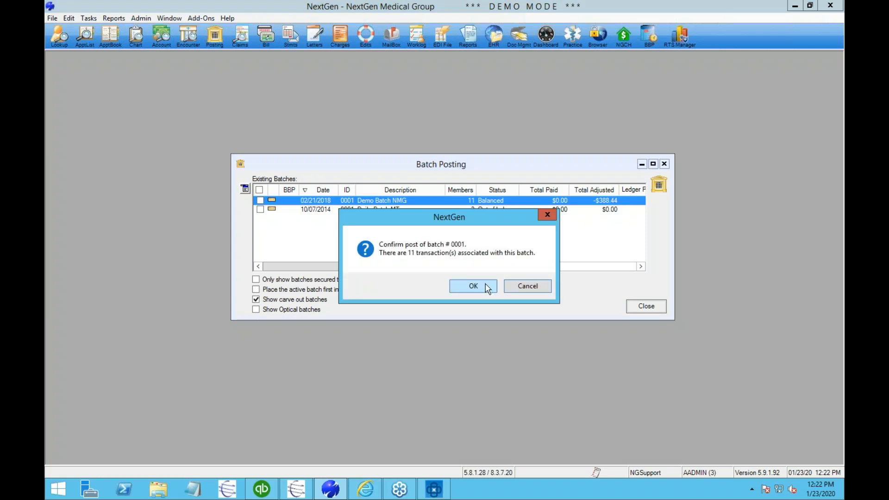
left_click(489, 287)
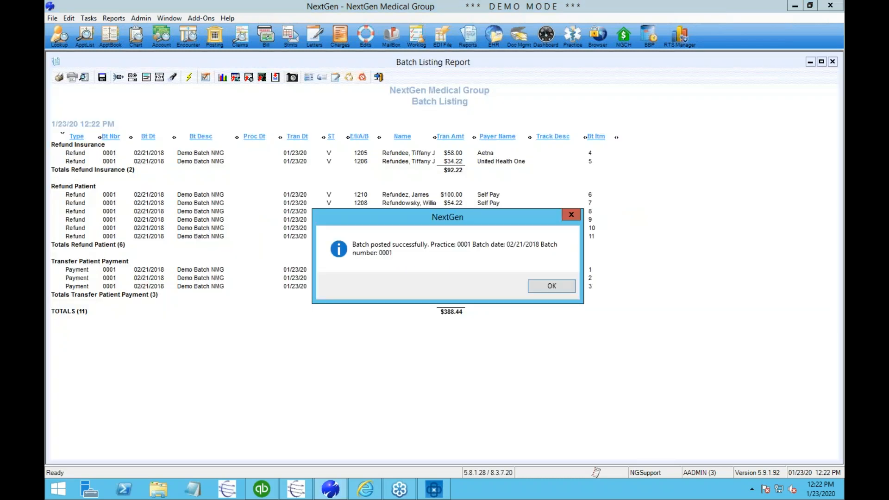
left_click(549, 285)
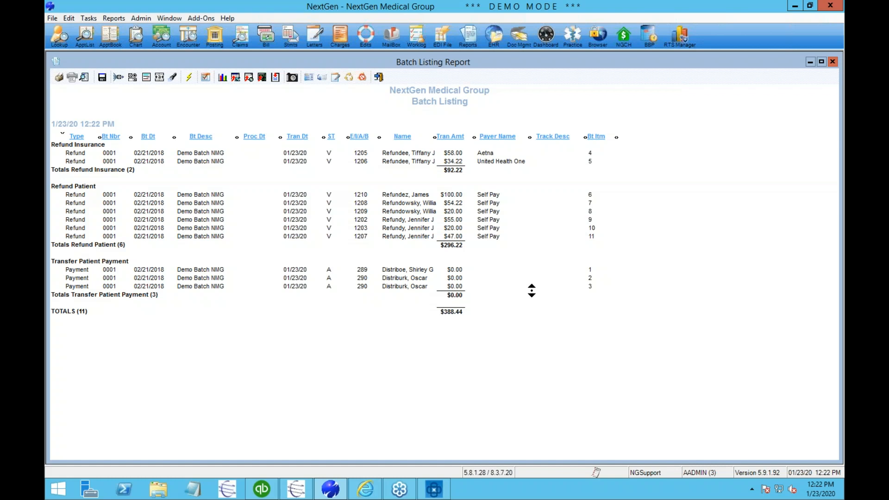
- Look up the account behind the last Transfer Patient Payment in the batch listing by its account number and open its account summary
left_click(157, 42)
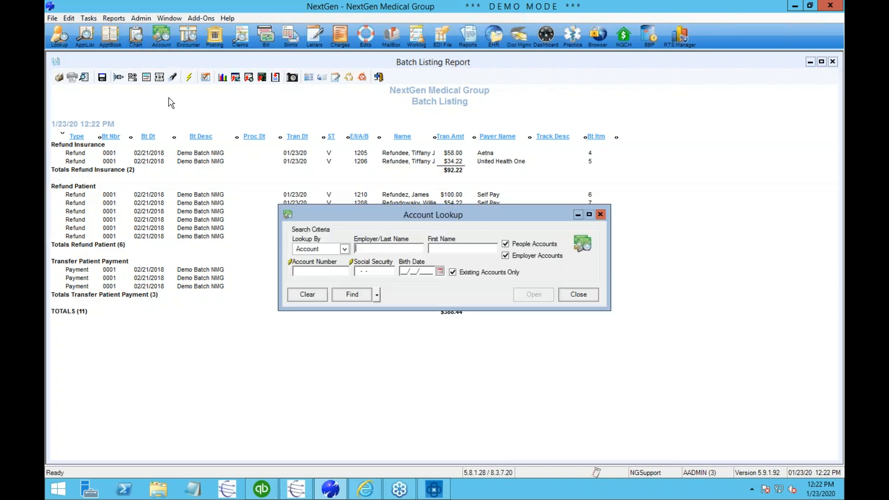
left_click_drag(342, 210, 339, 307)
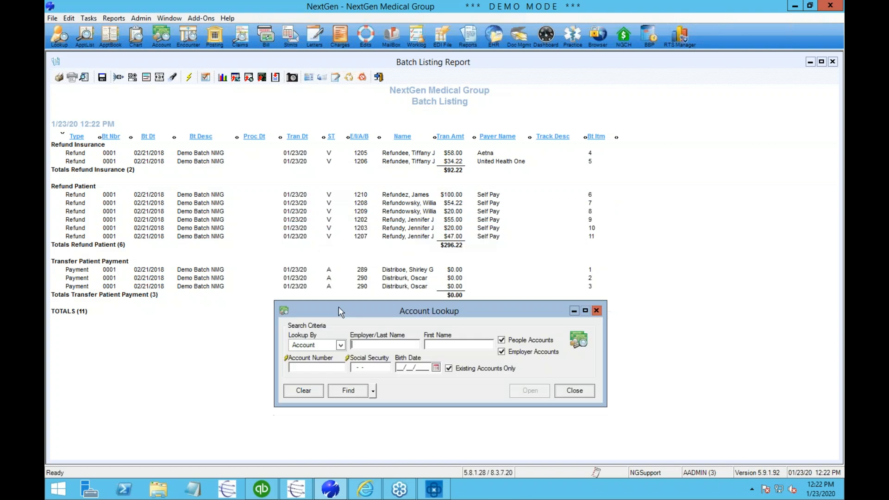
left_click(326, 366)
type("290")
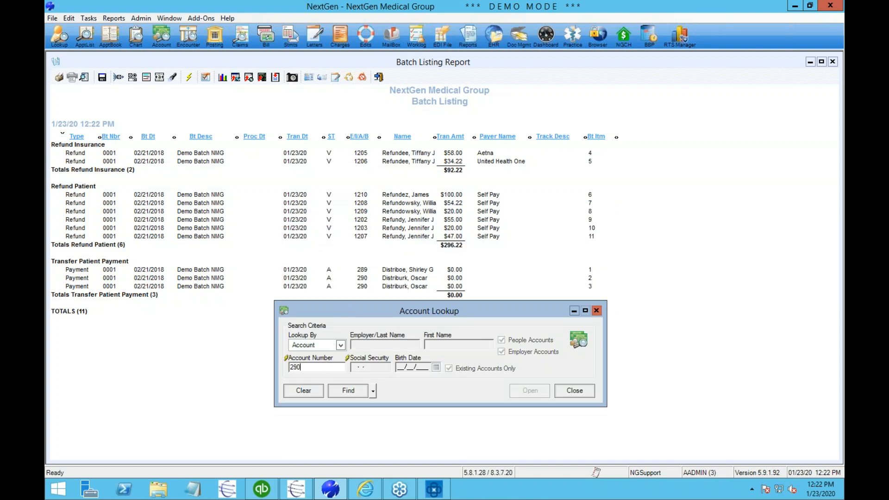
key("Return")
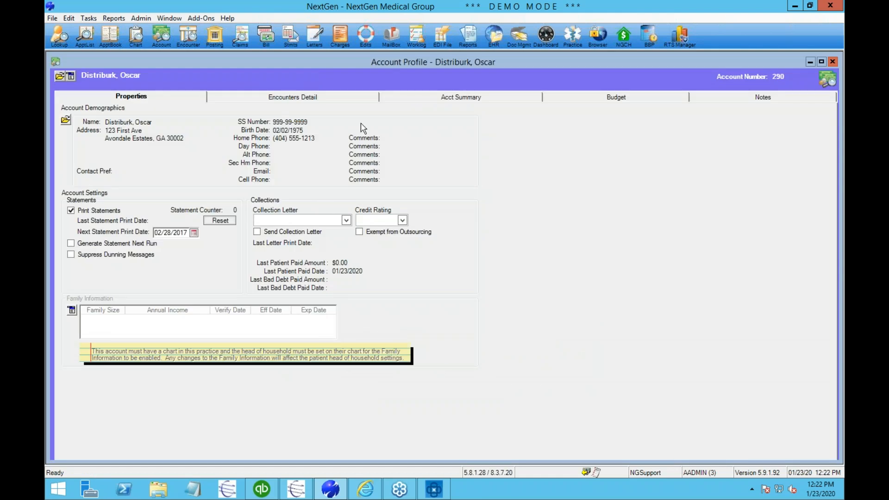
left_click(461, 97)
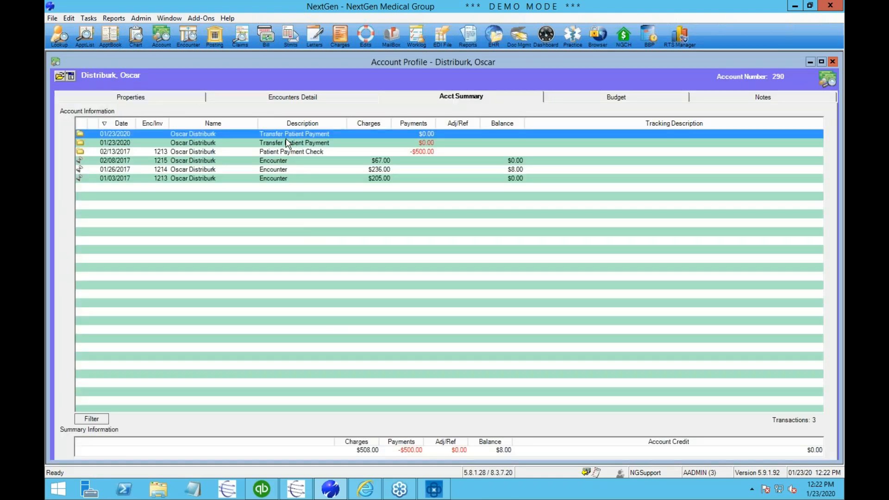
- Expand the second Transfer Patient Payment dated 01/23/2020 in the account summary to show its charge lines
left_click(143, 141)
left_click(144, 134)
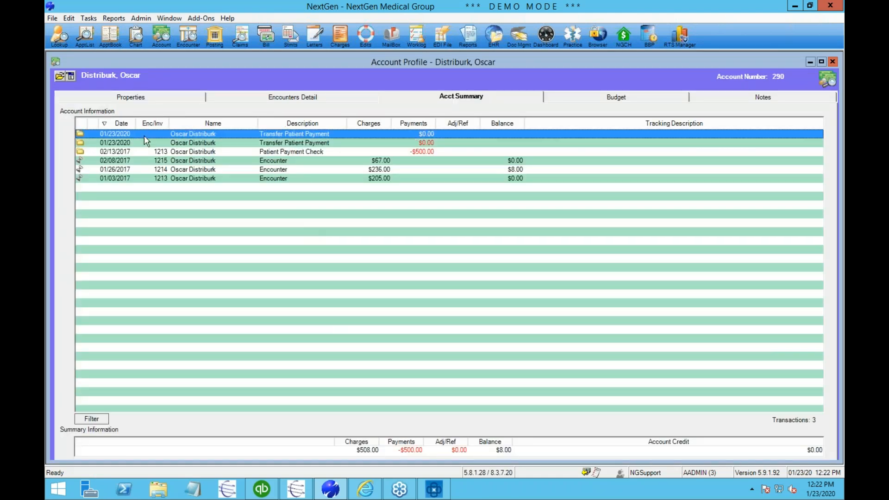
left_click(146, 142)
left_click(148, 134)
left_click(83, 144)
left_click(83, 145)
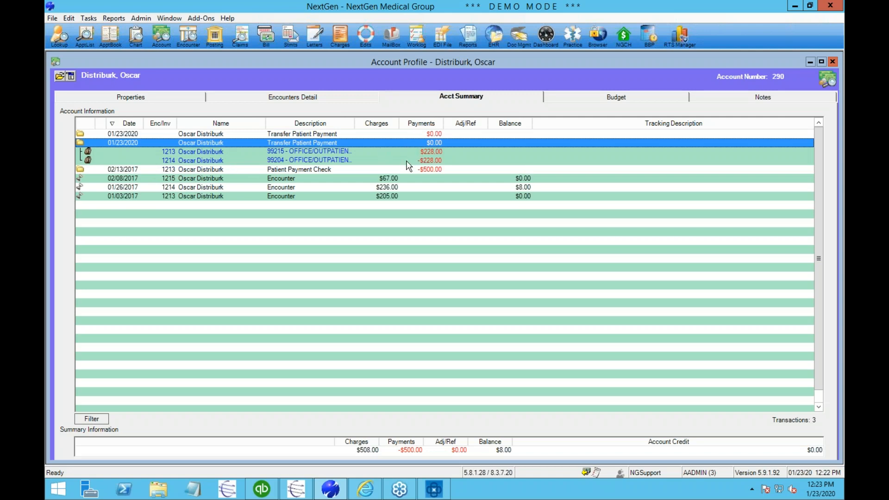
- Open the encounter transactions for the 99215 line of the transfer and examine the two Transfer Patient Payment entries with their transaction notes
left_click(170, 152)
double_click(170, 153)
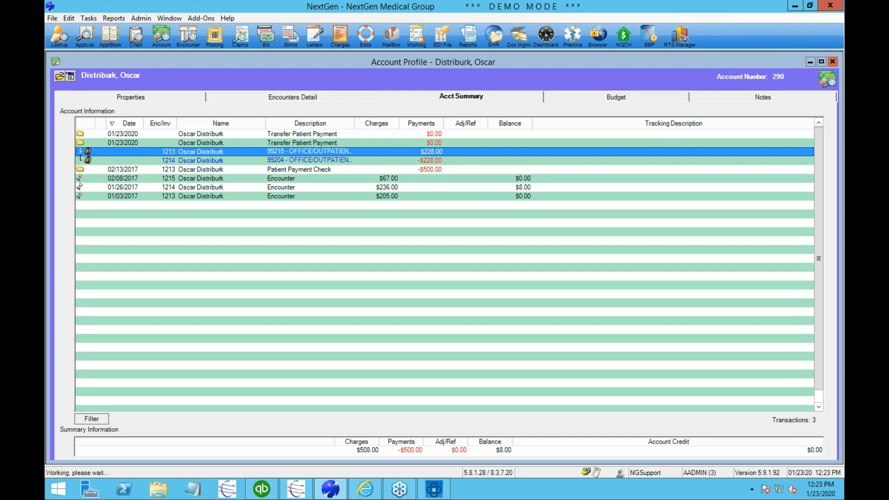
left_click(833, 274)
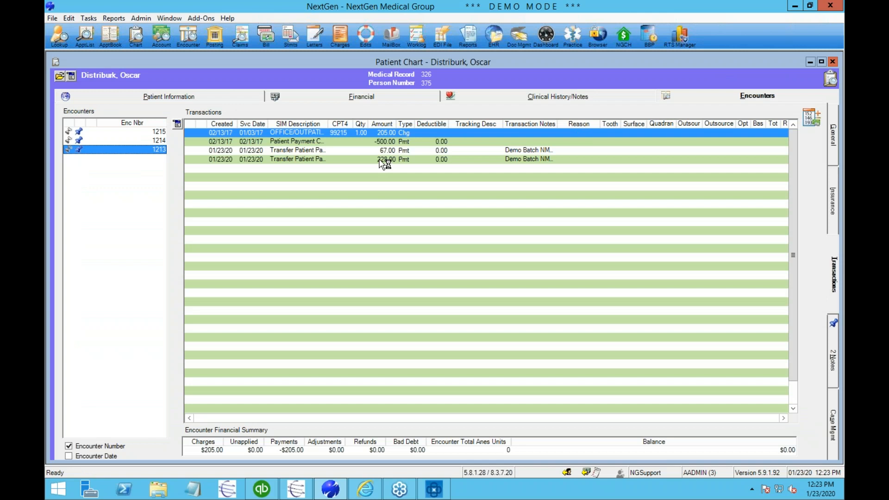
left_click(384, 159)
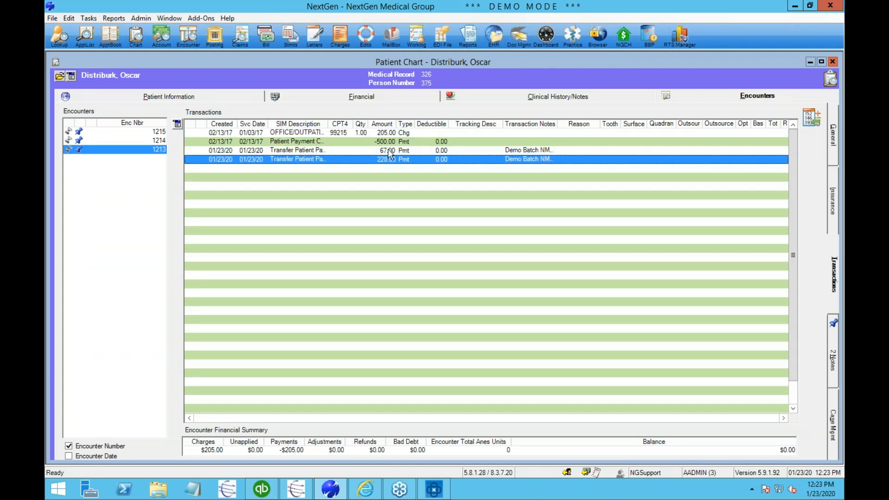
left_click(390, 150)
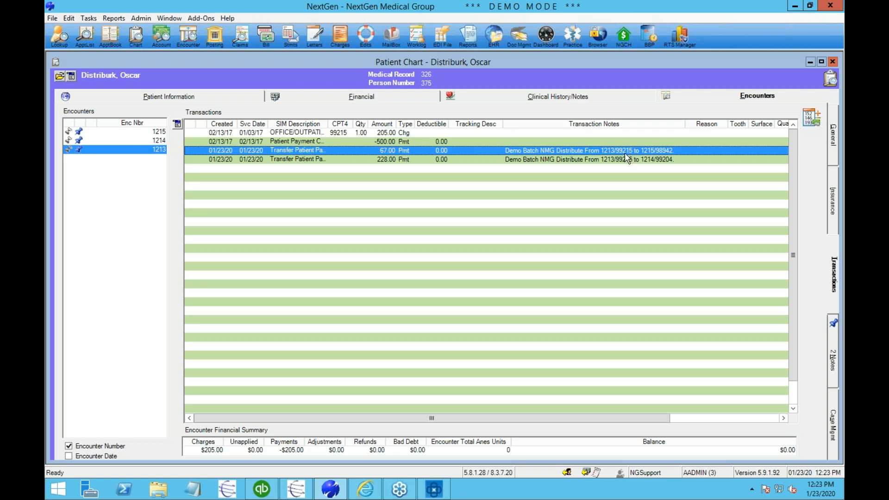
- Open the first sealed RefundManager Distribute Balance note of the encounter, read it and close it without changes
left_click(835, 335)
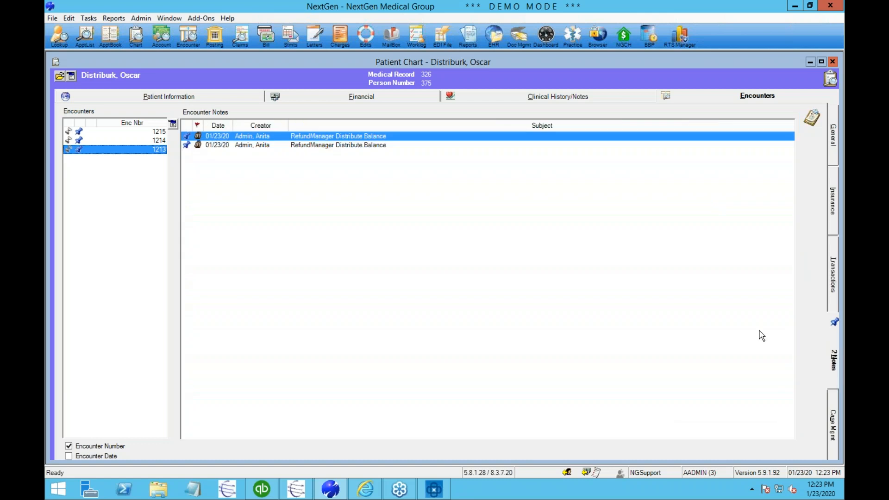
double_click(385, 137)
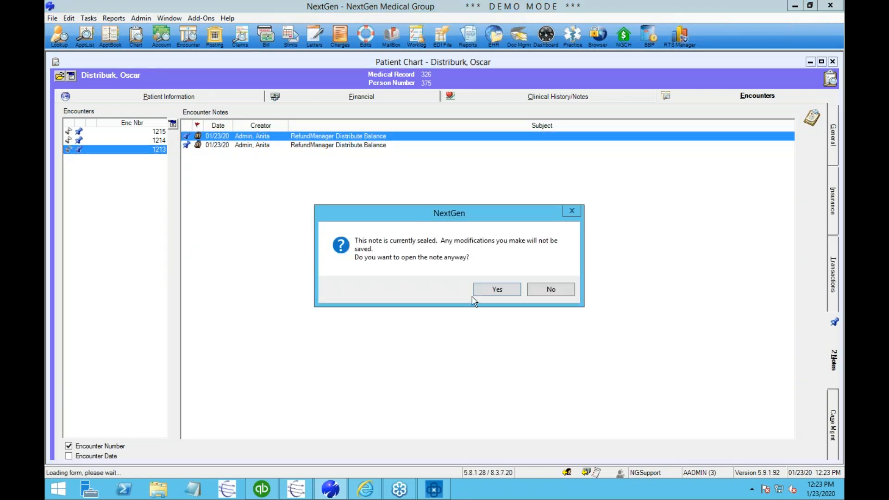
left_click(497, 291)
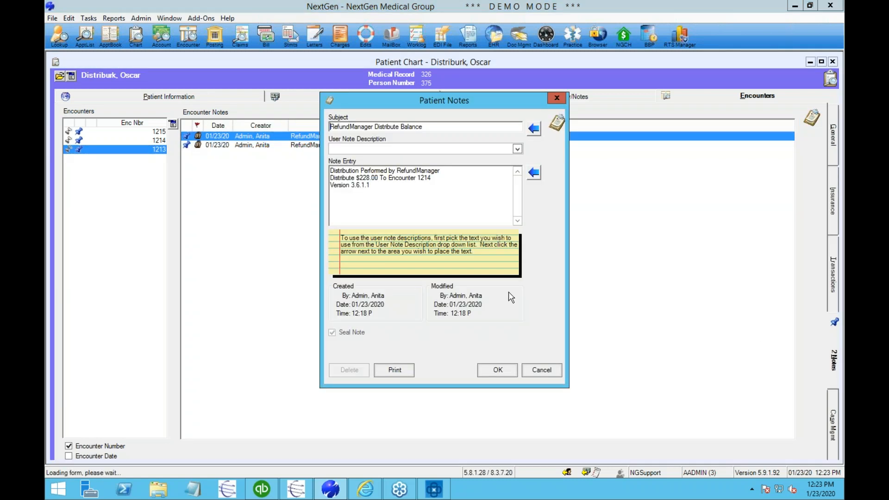
left_click(541, 371)
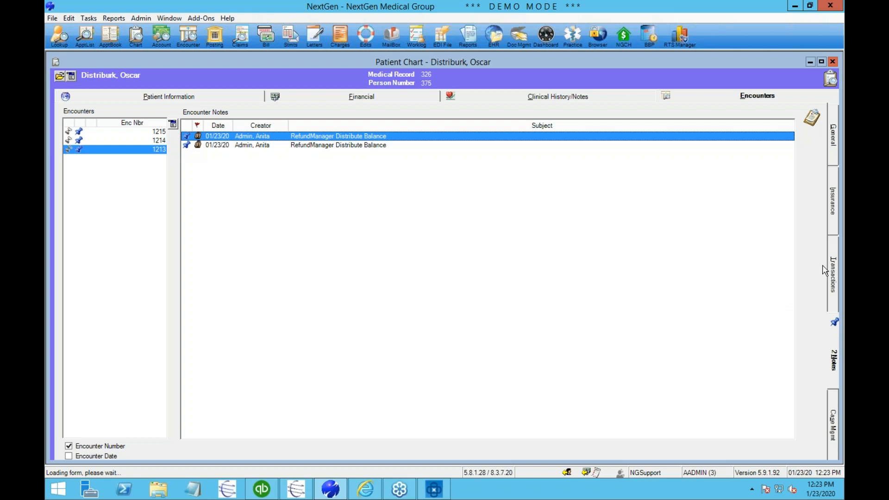
- Return to the encounter's transactions, and close the patient chart, account profile and account lookup to get back to the batch listing
left_click(833, 273)
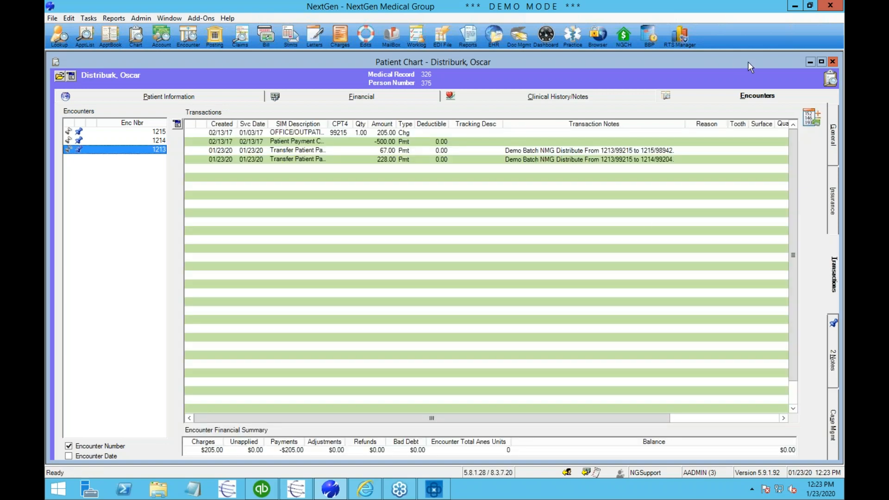
double_click(56, 62)
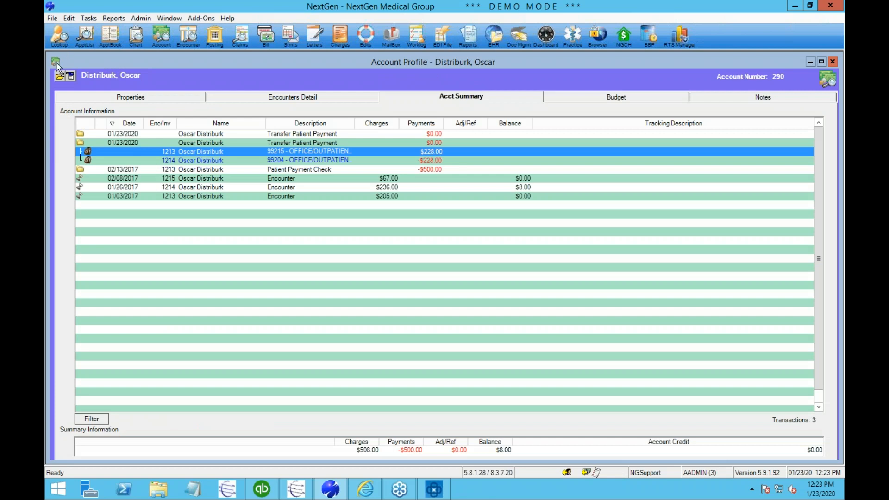
left_click(56, 63)
left_click(56, 63)
double_click(56, 62)
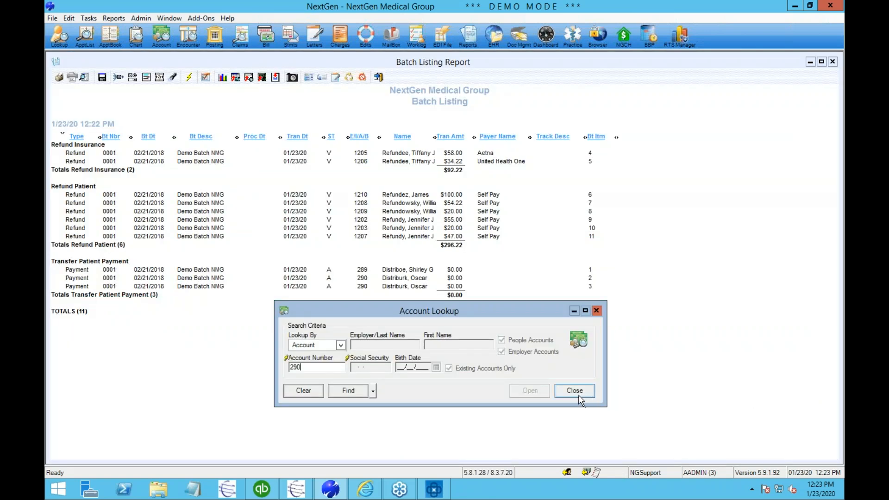
left_click(575, 391)
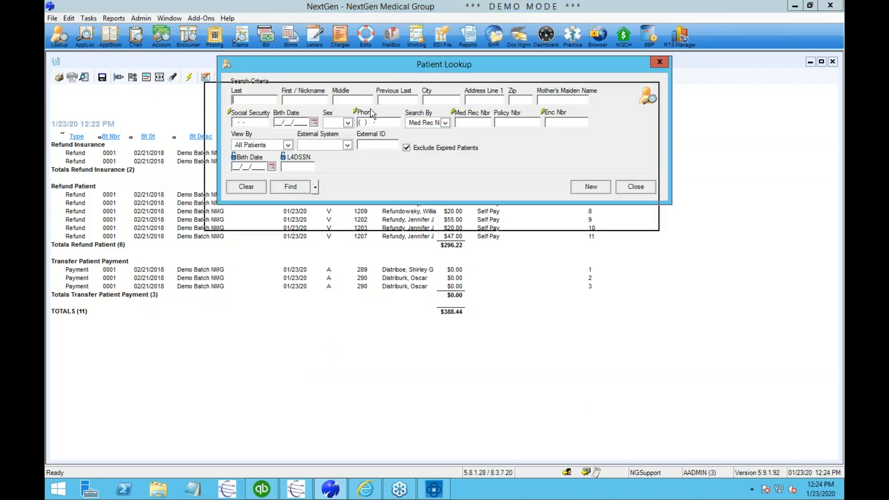
- Look up the patient by the encounter number of the $47.00 refund and examine the Refund Patient entry in the encounter's transactions
left_click(564, 314)
type("1207")
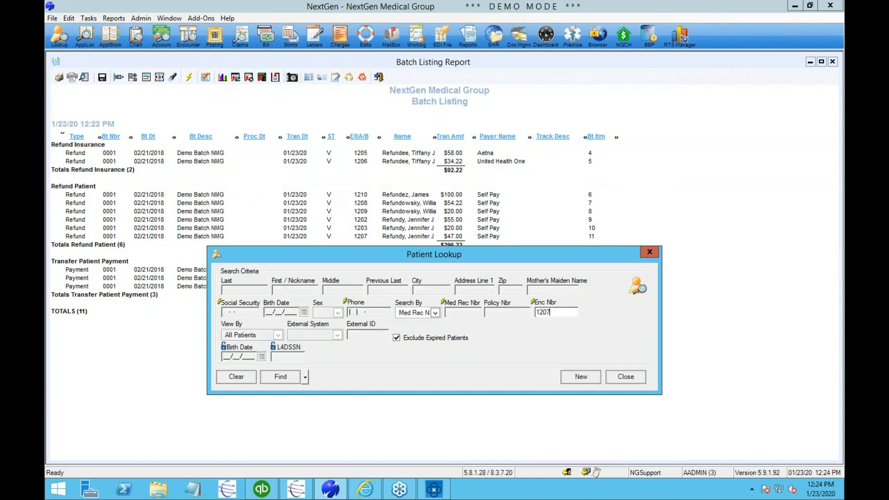
key("Return")
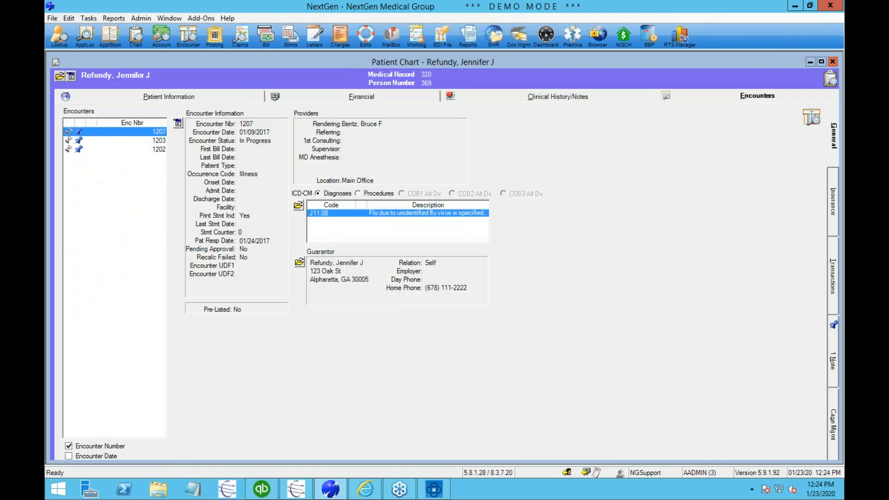
left_click(834, 292)
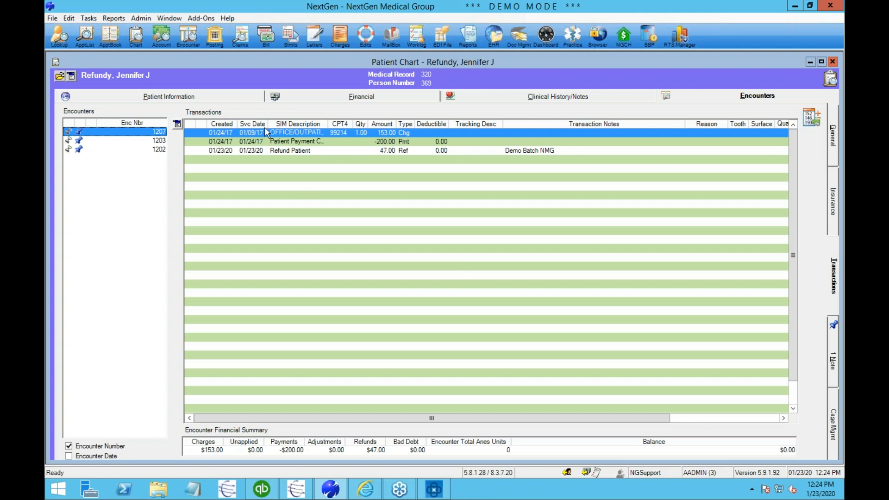
left_click(272, 150)
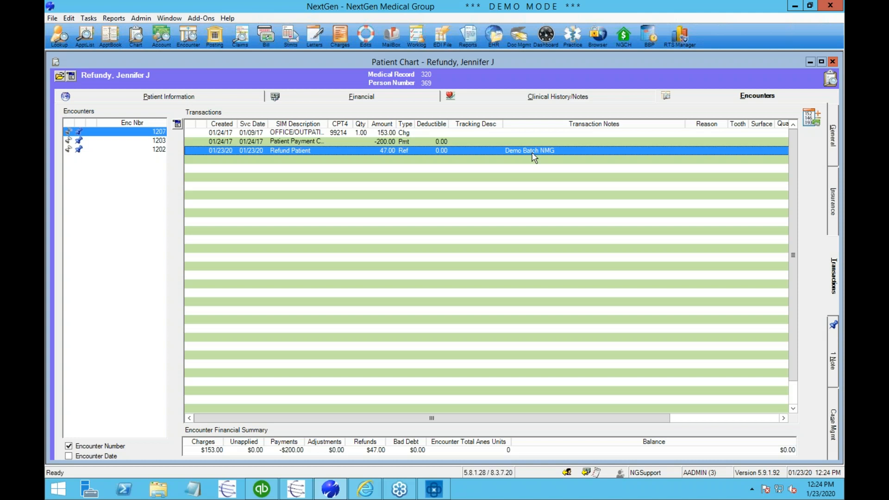
- Open the encounter's sealed RefundManager Created Refund note, read it, and close the note and the patient chart
left_click(832, 335)
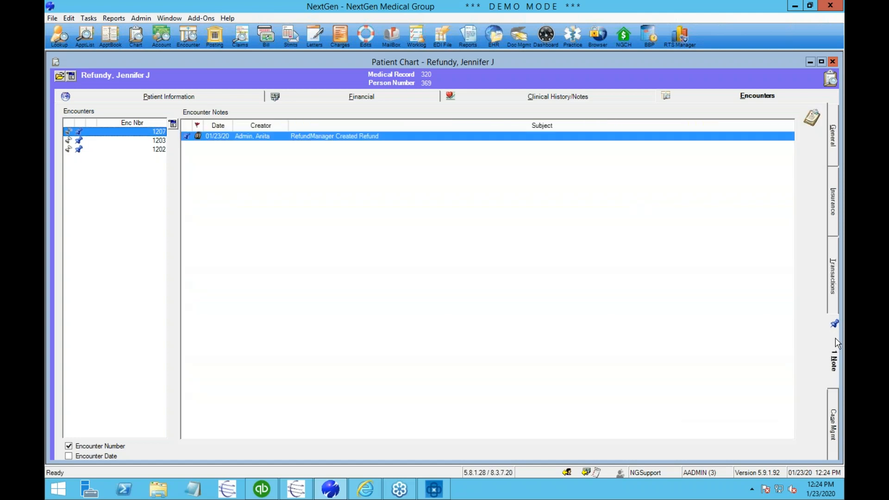
left_click(360, 136)
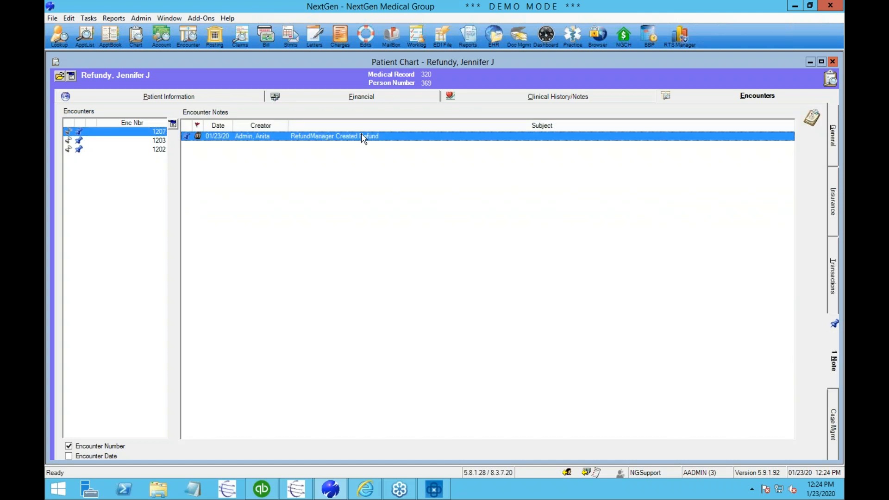
double_click(361, 135)
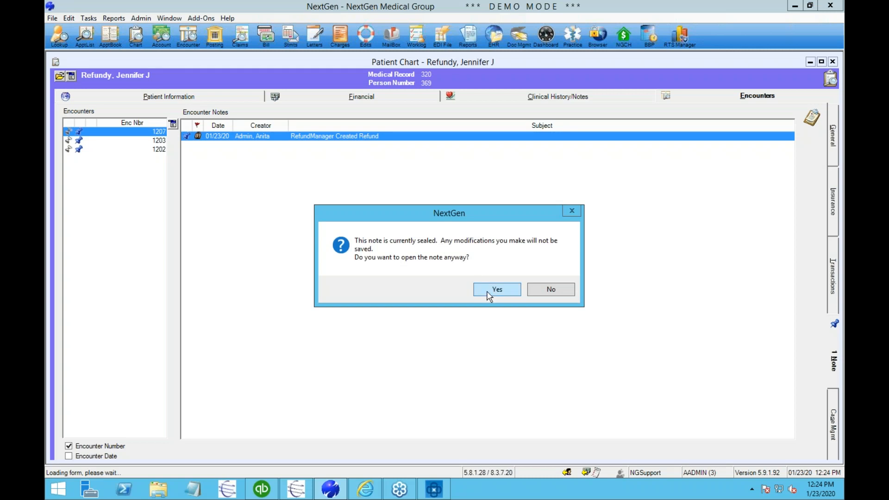
left_click(489, 291)
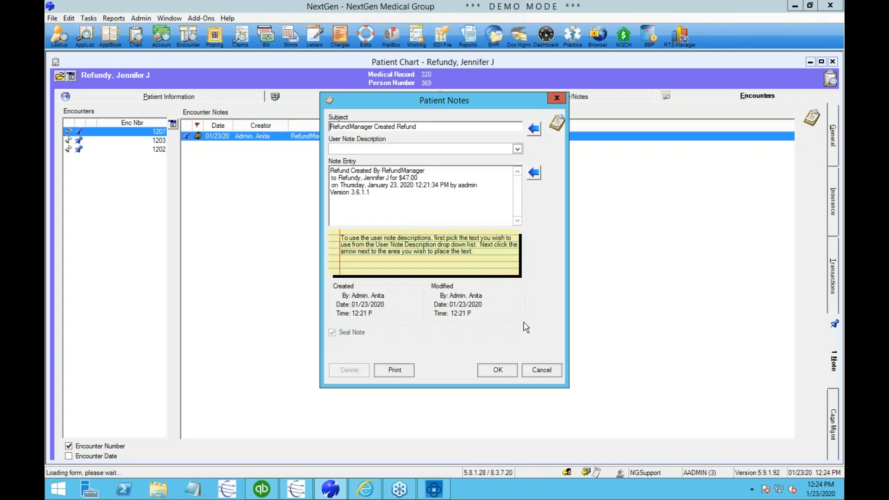
left_click(537, 370)
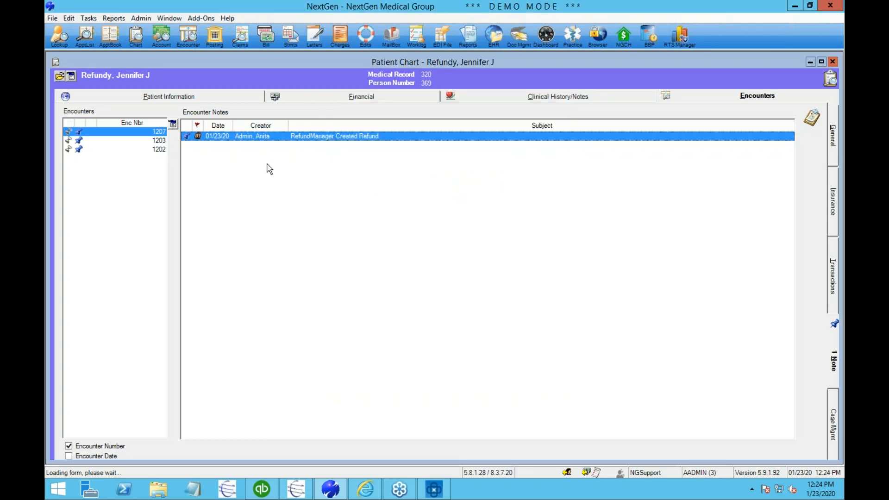
double_click(58, 62)
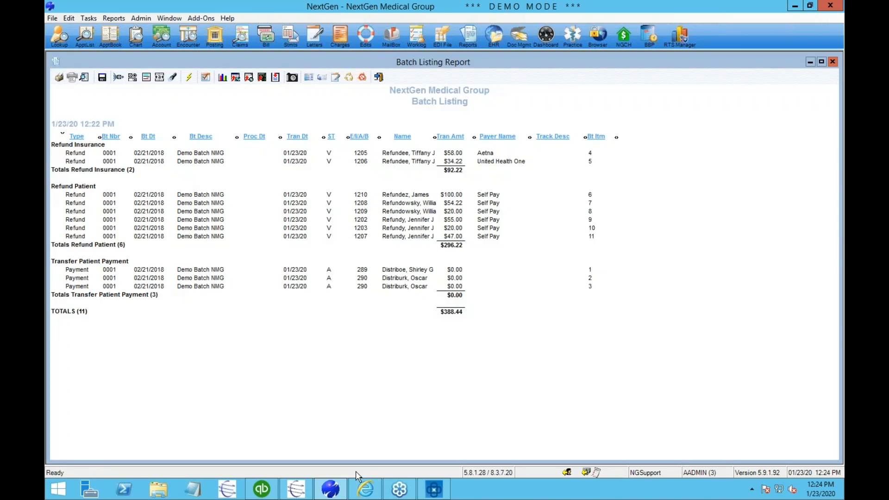
- Switch to RefundManager and find refund batches in Batch Detective with the start date set to 01/23/2016
mouse_move(439, 492)
left_click(444, 482)
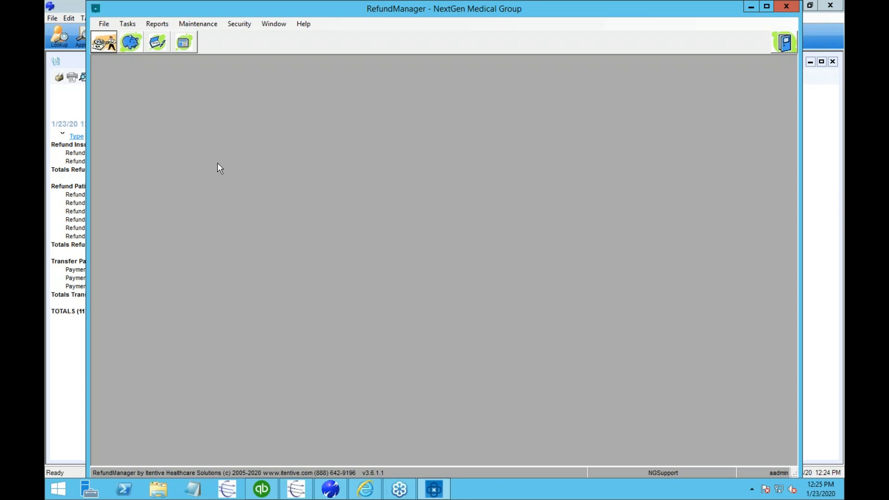
left_click(131, 44)
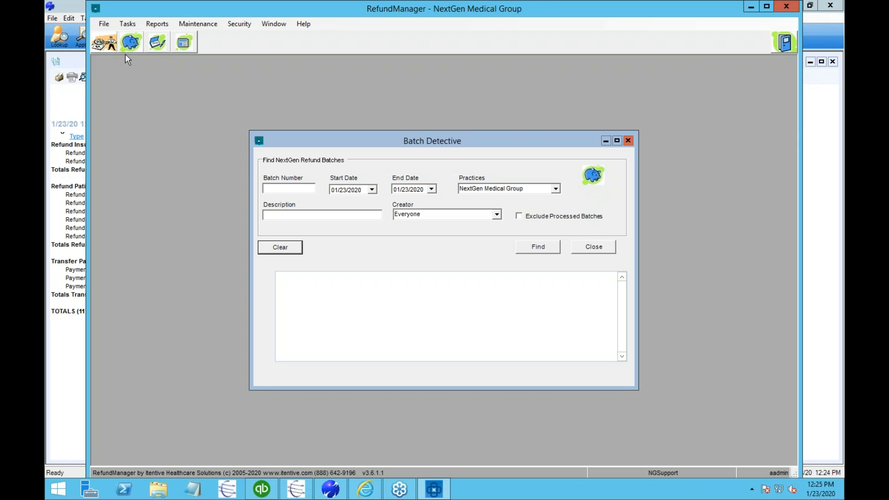
left_click(371, 189)
left_click(387, 204)
key("Down")
key("Down")
key("Down")
key("Down")
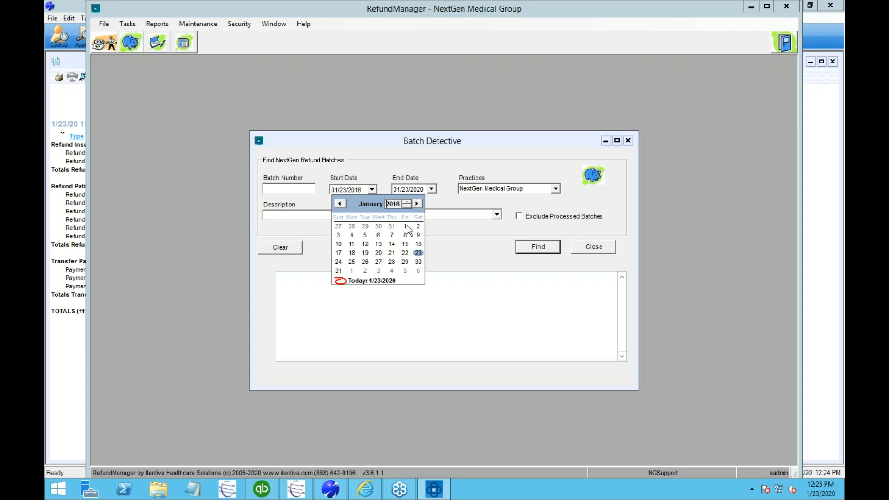
left_click(532, 247)
left_click(533, 248)
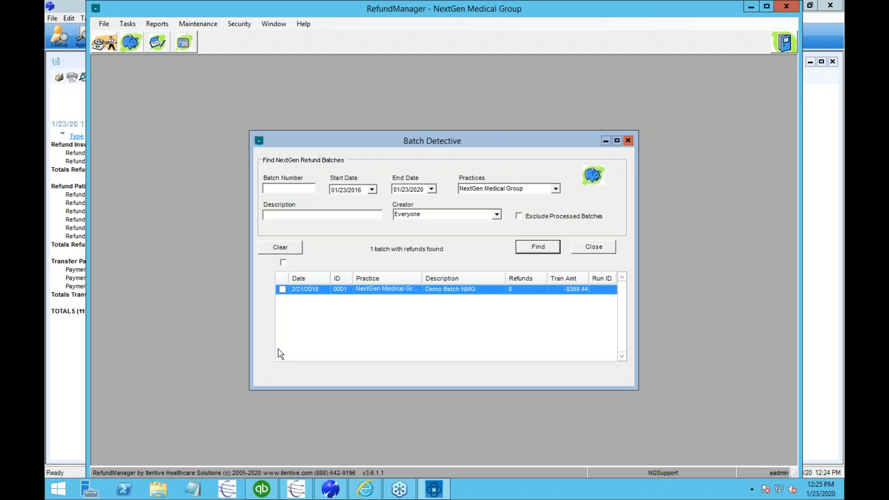
- Mark Demo Batch NMG and start exporting its selected refunds, bringing up the check consolidation
left_click(283, 290)
right_click(306, 291)
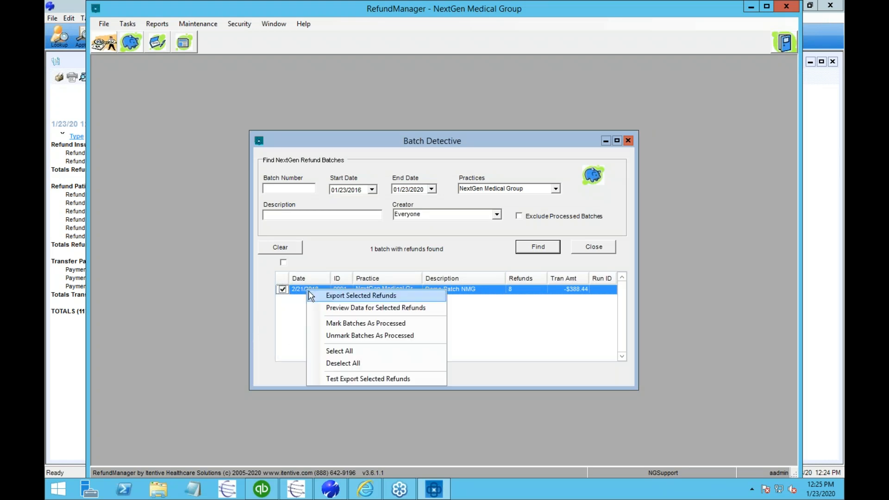
left_click(370, 296)
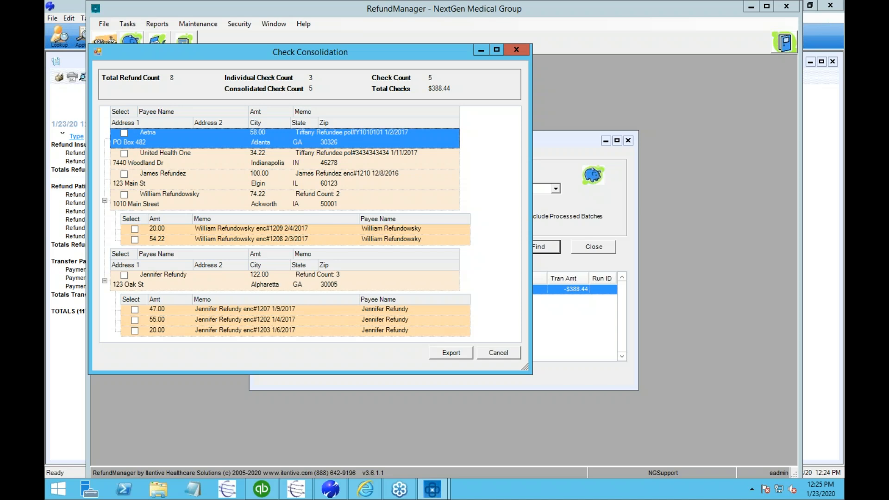
- Export the consolidated refund checks of Demo Batch NMG and close Batch Detective
left_click(211, 319)
left_click(210, 330)
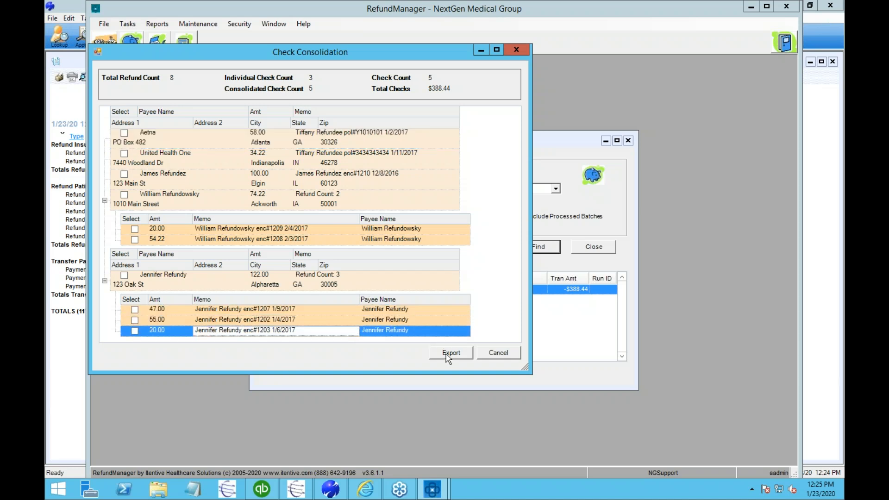
left_click(446, 357)
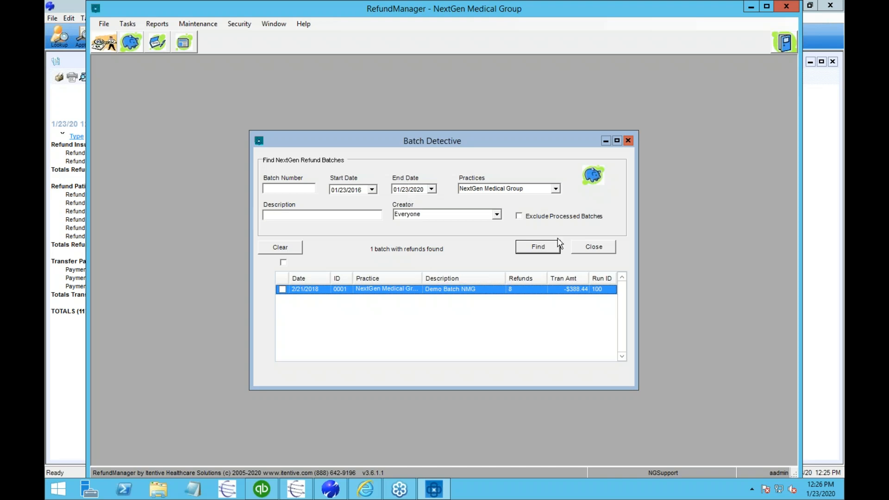
left_click(593, 247)
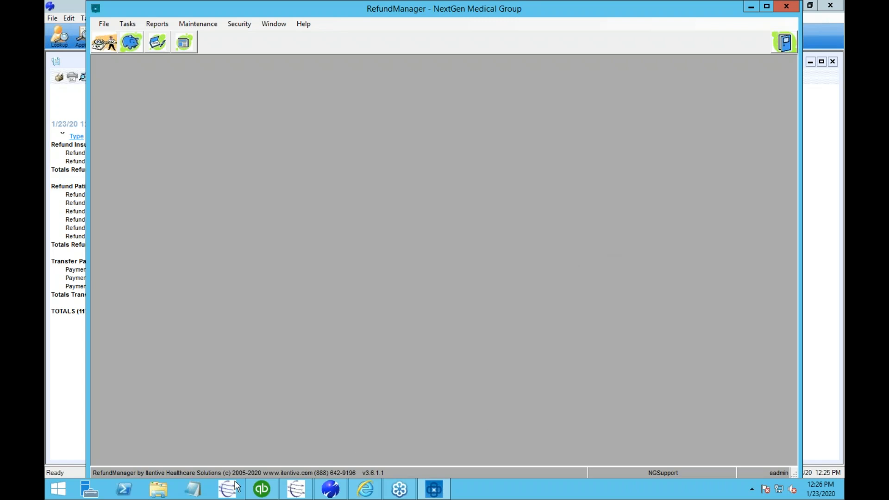
- Switch to QuickBooks and review the exported refund checks in Write Checks, including the $34.22 and $74.22 ones
left_click(257, 489)
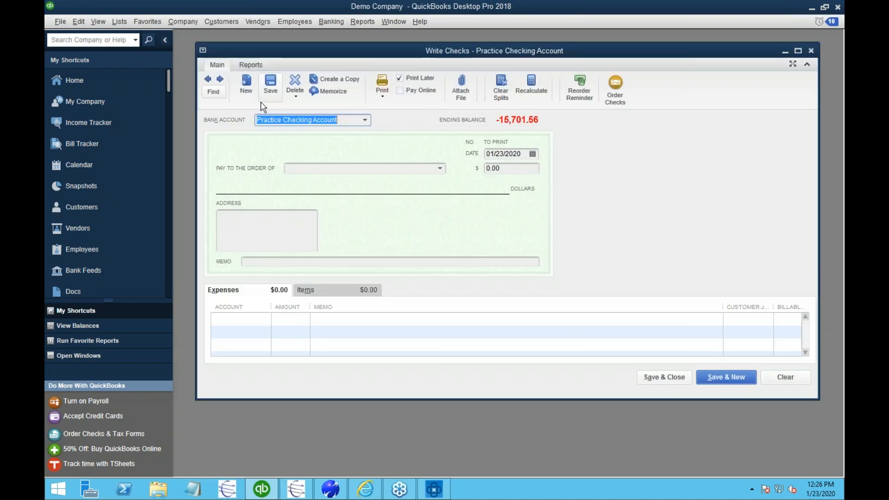
left_click(208, 80)
left_click(208, 80)
left_click(208, 80)
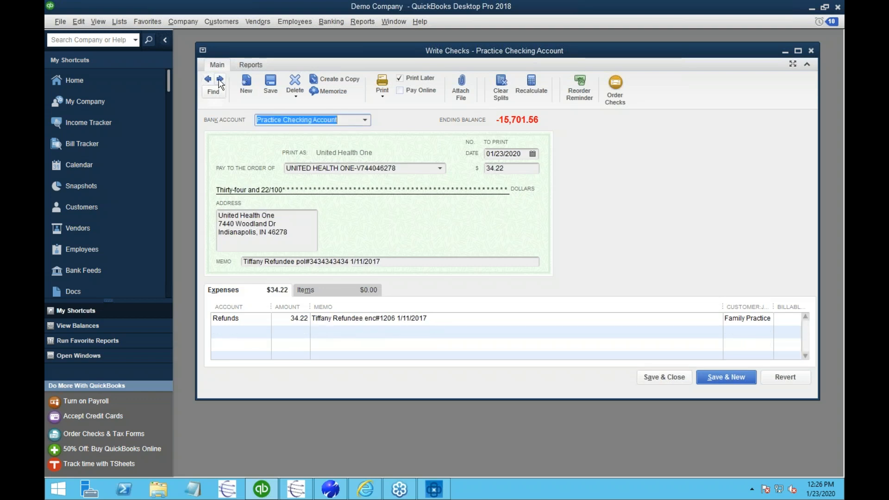
left_click(220, 80)
left_click(220, 80)
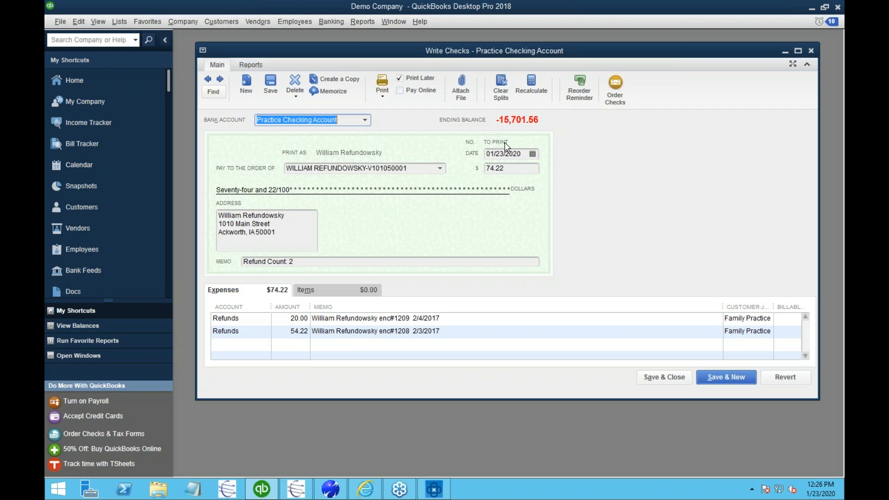
- Print all pending checks of the Practice Checking Account as a batch, save the output as demo, and confirm they printed correctly
left_click(384, 96)
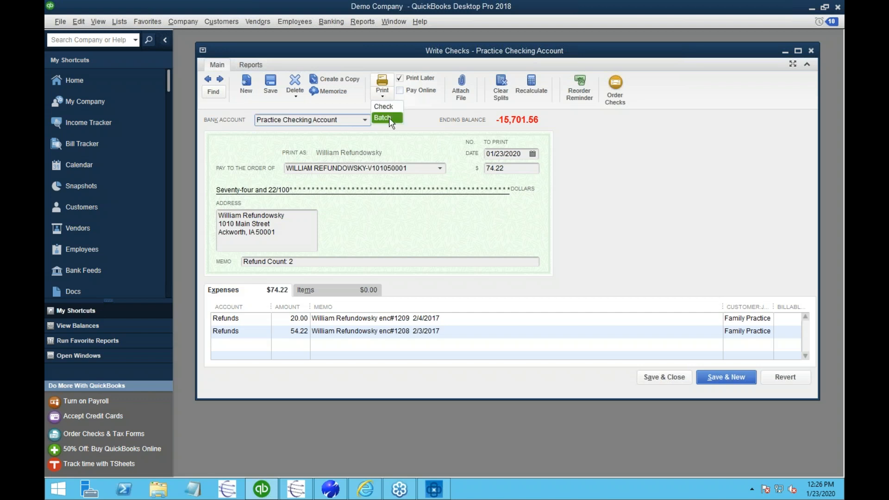
left_click(389, 117)
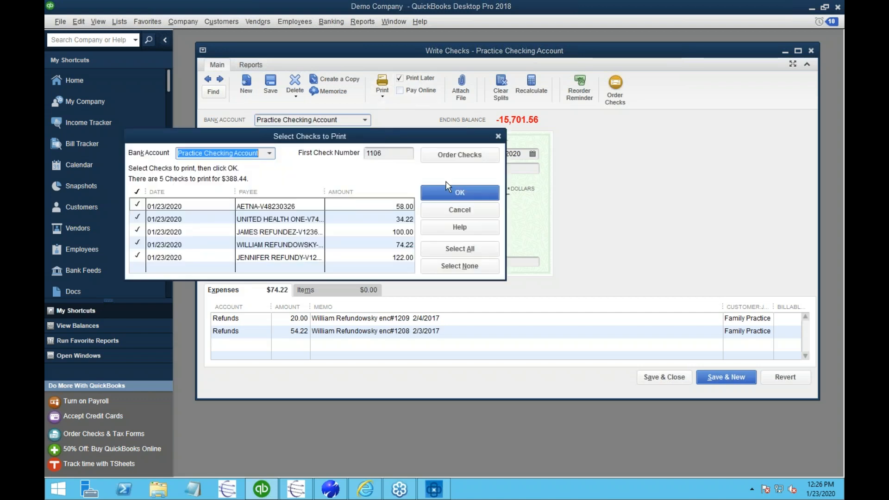
left_click(446, 190)
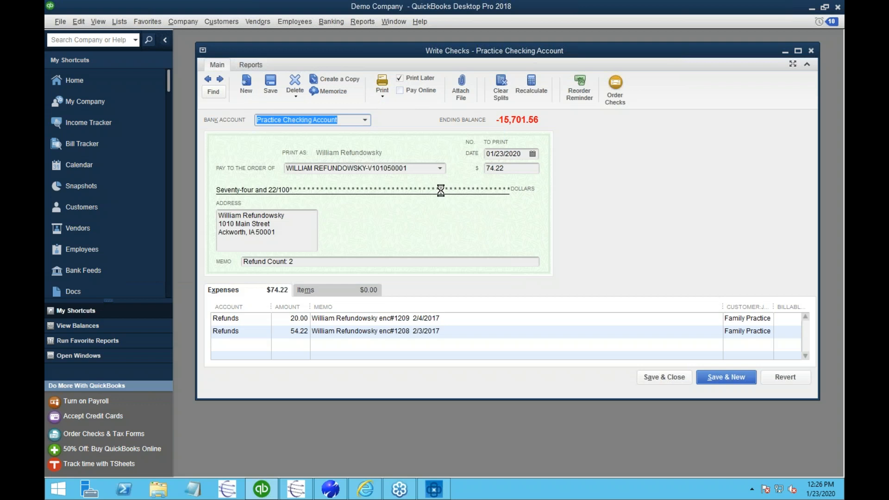
left_click(462, 201)
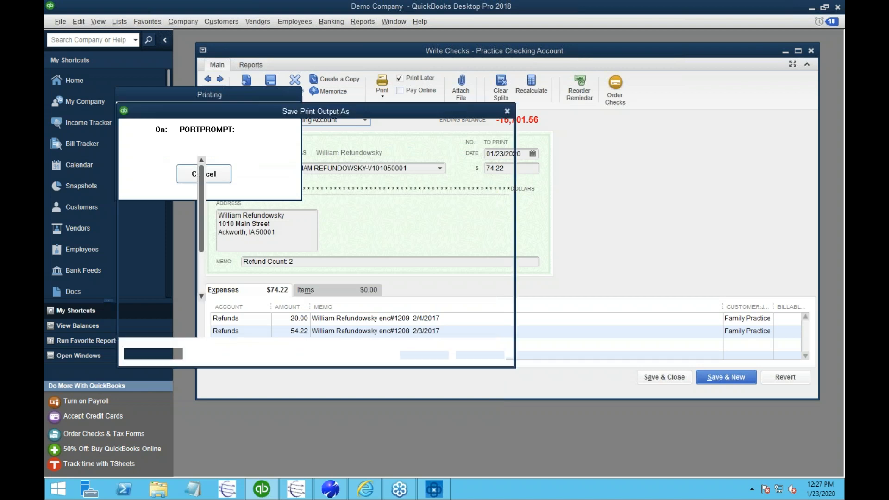
type("demo")
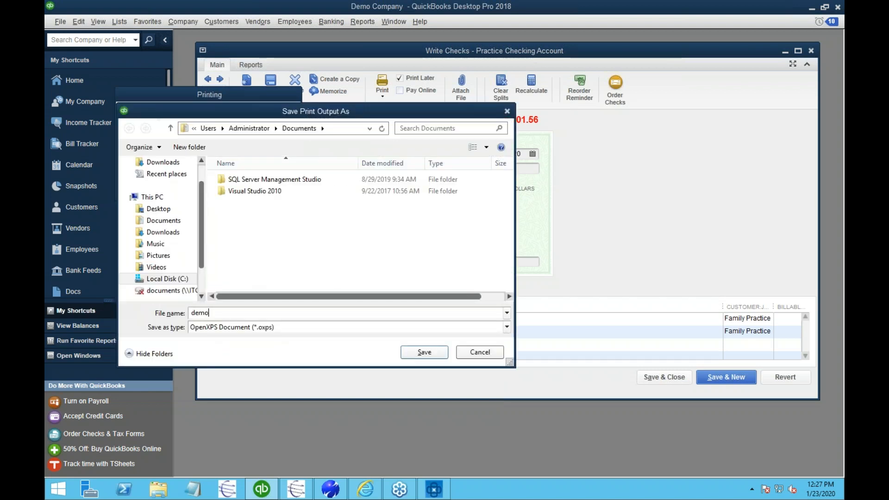
key("Return")
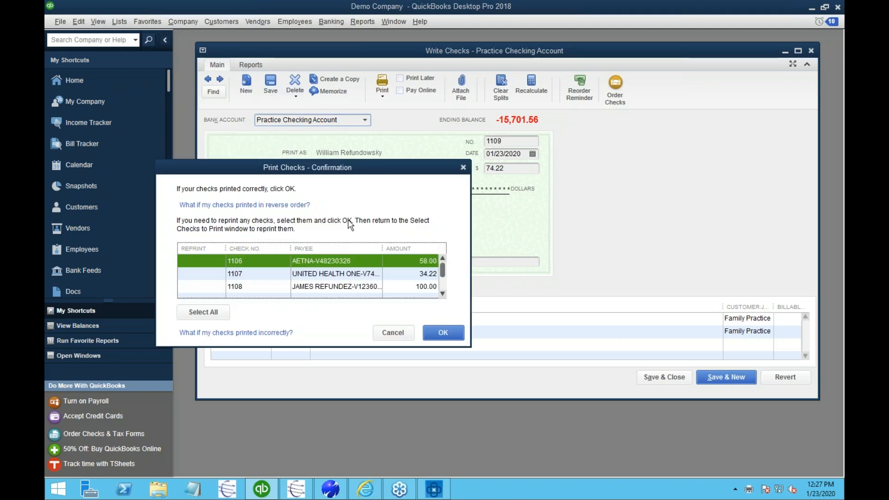
left_click(444, 333)
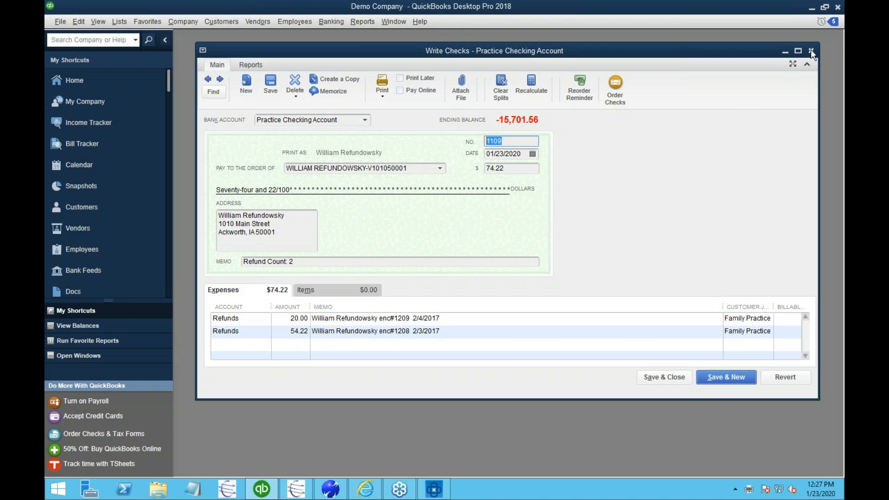
- Switch to RefundManager, find the open payment runs, and import the payments of run 100 from QuickBooks
left_click(437, 490)
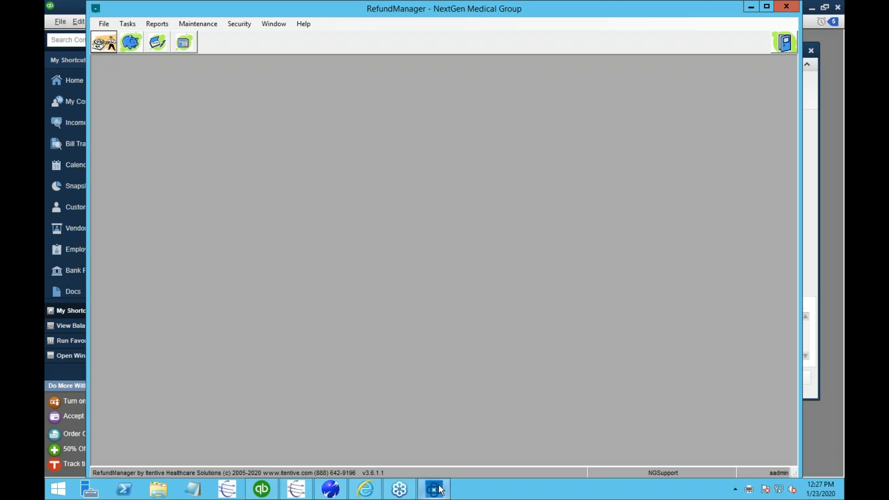
left_click(184, 42)
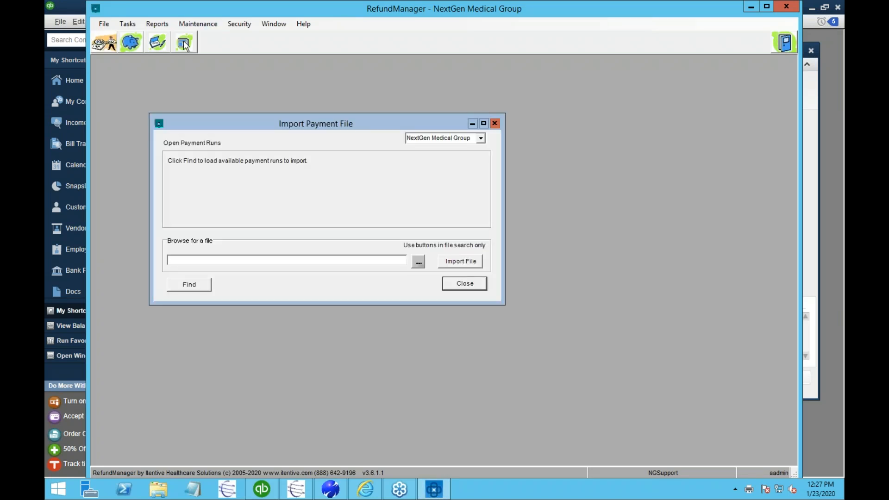
left_click(170, 289)
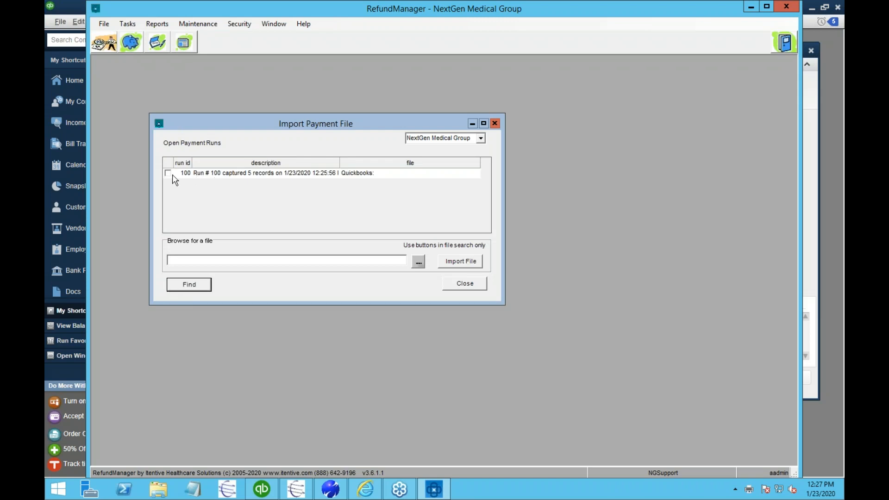
left_click(254, 174)
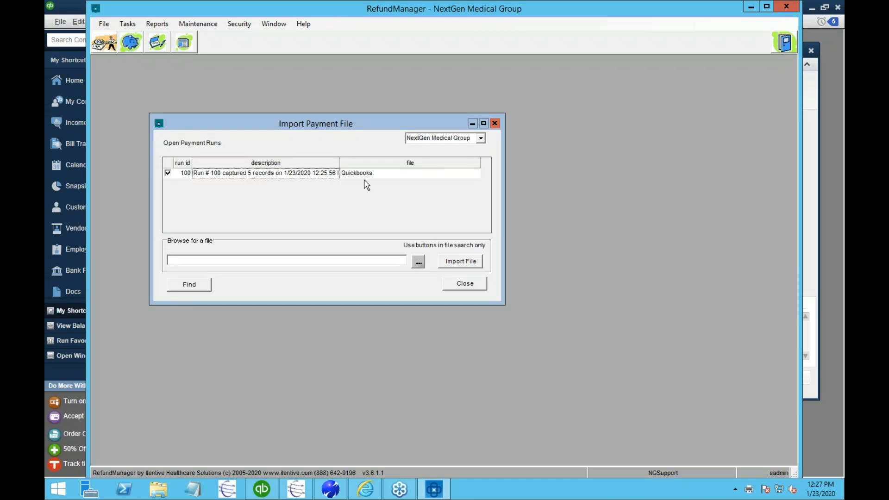
right_click(309, 175)
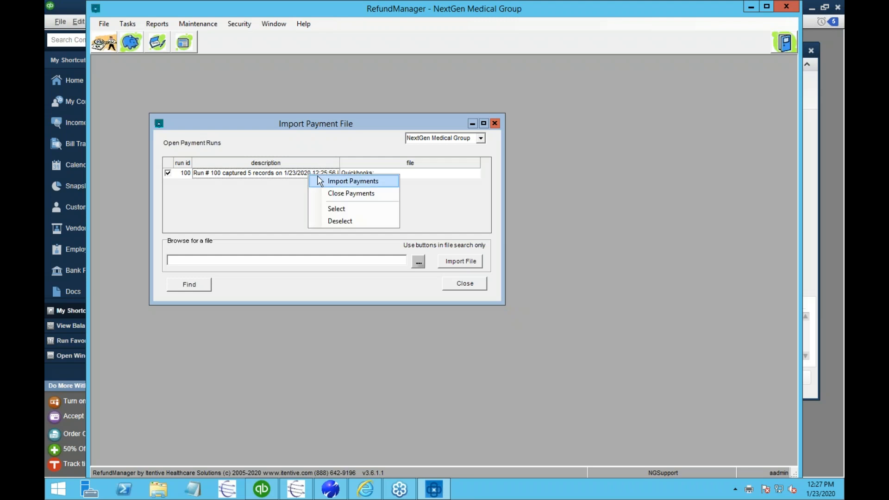
left_click(341, 181)
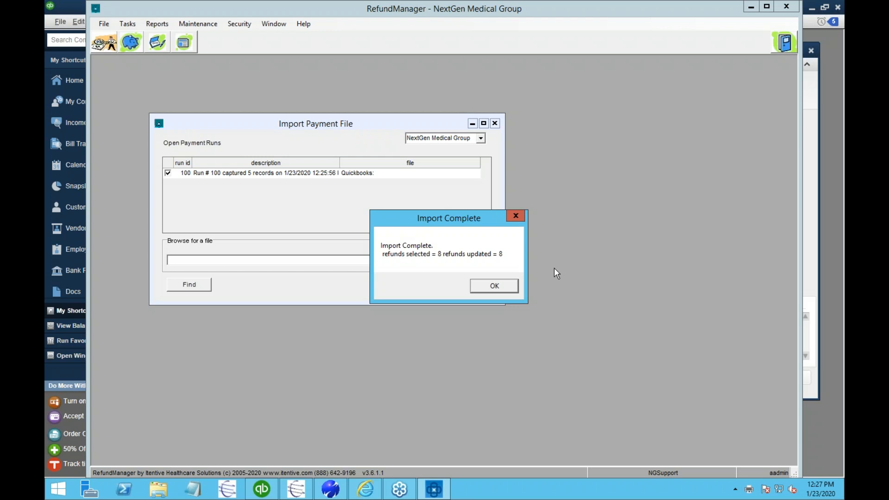
left_click(494, 286)
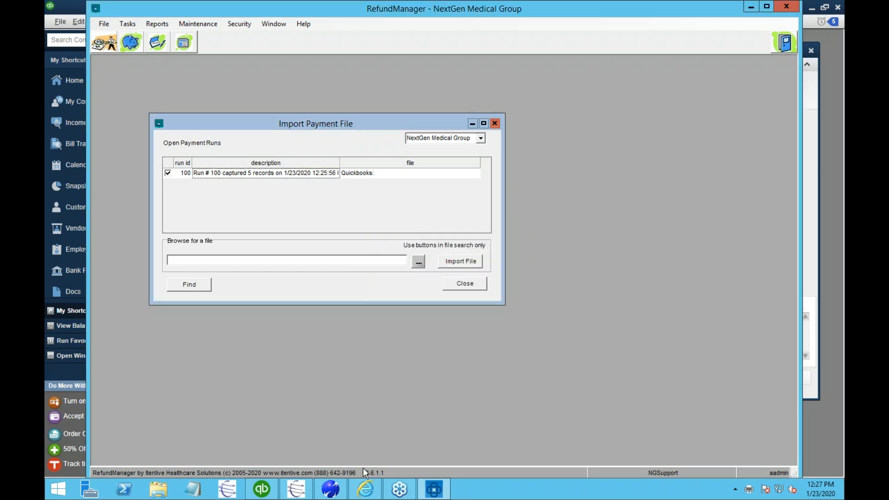
- Switch to NextGen, look up the patient by the encounter number of the $47.00 refund, and examine the refund's transaction note
left_click(330, 489)
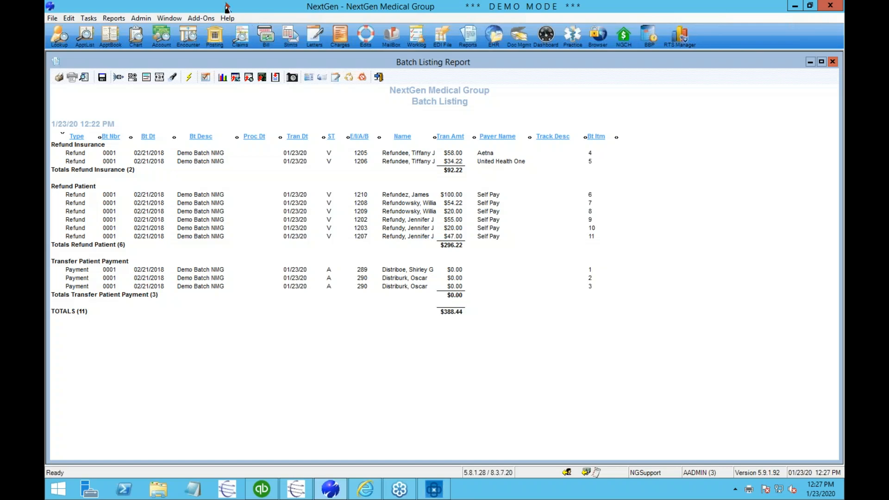
left_click(142, 39)
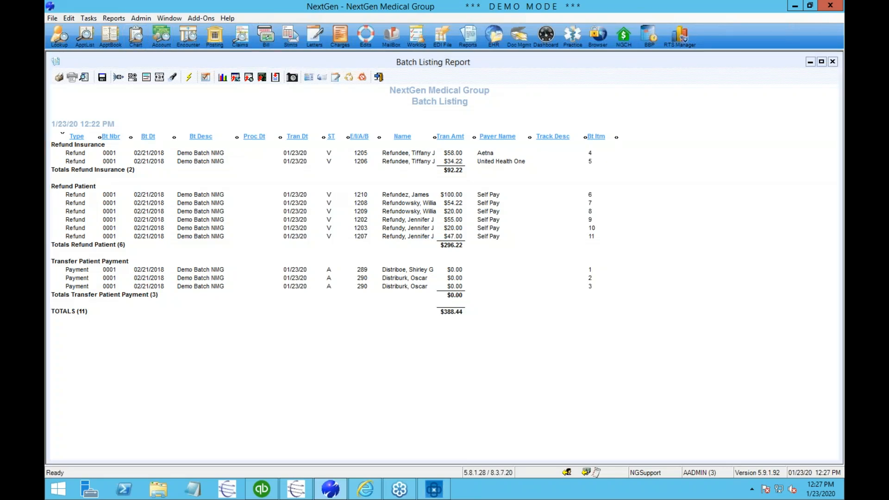
left_click(564, 121)
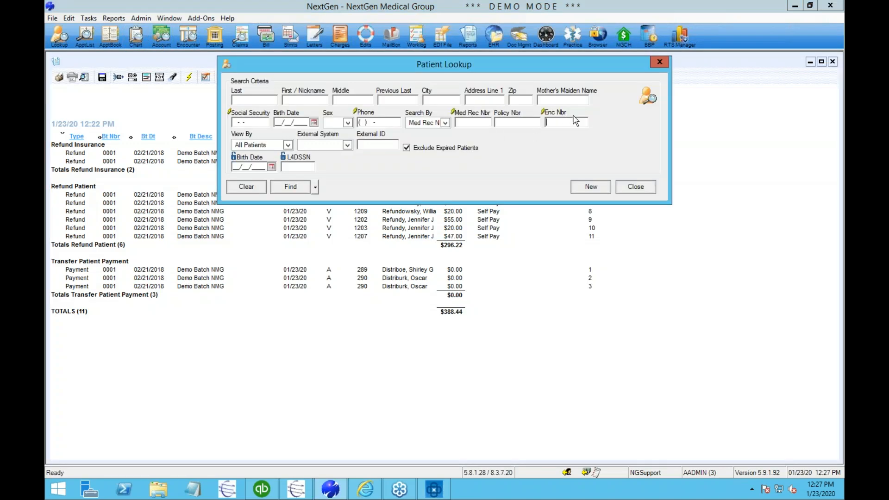
type("1207")
key("Return")
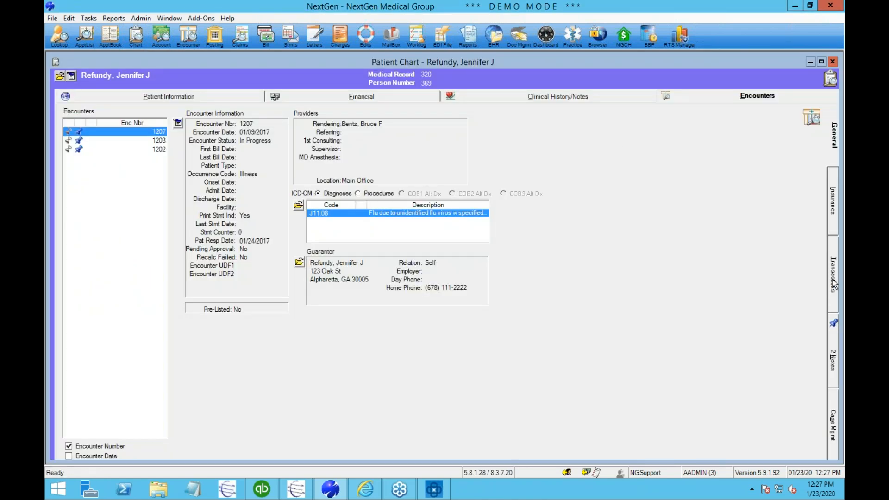
left_click(833, 284)
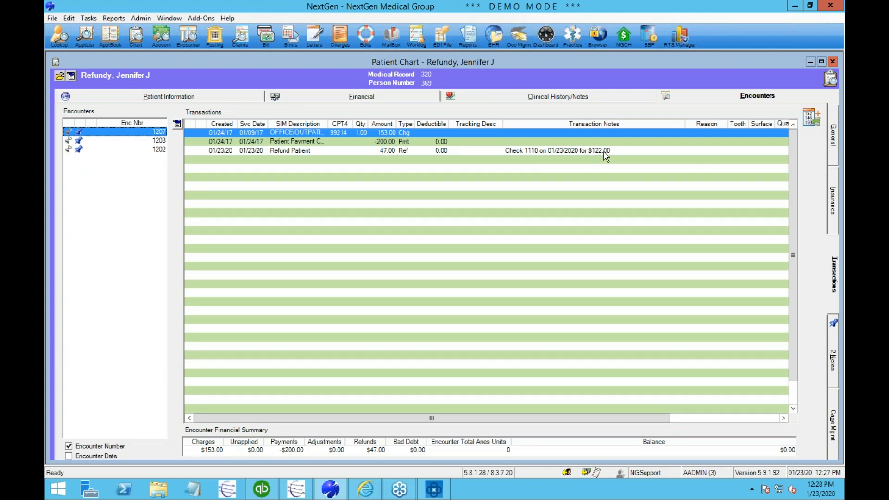
- Open the encounter's sealed RefundManager Exported Refund note, read the payee details, close it, and return to the encounter's transactions
left_click(834, 360)
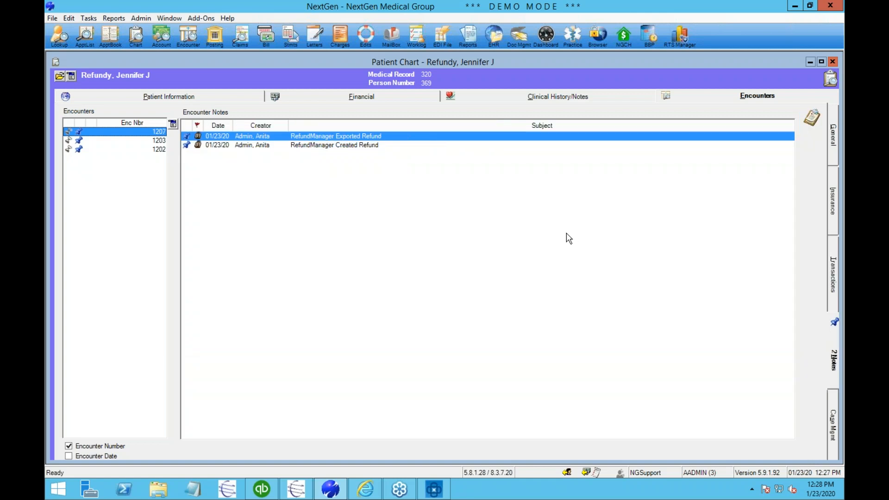
double_click(369, 135)
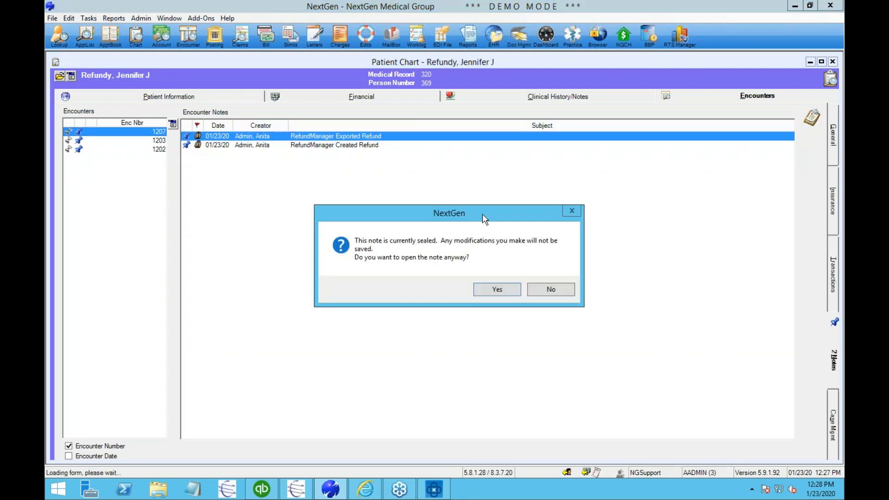
left_click(495, 289)
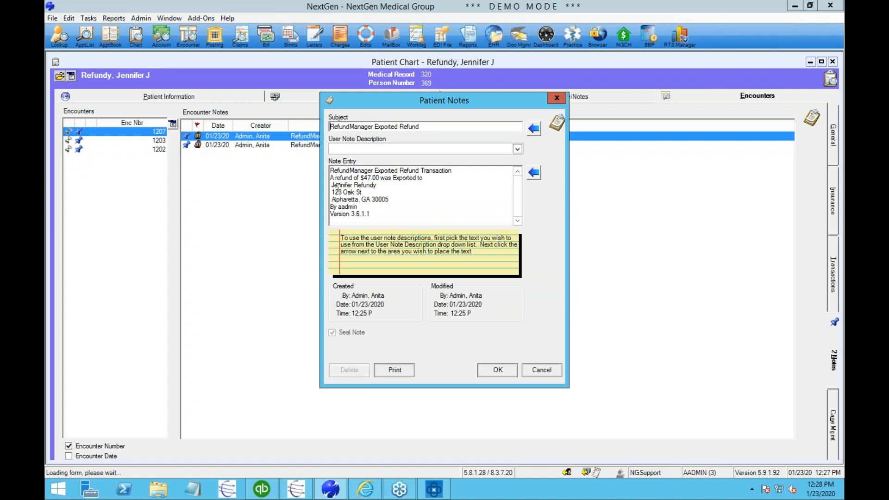
left_click_drag(332, 185, 403, 198)
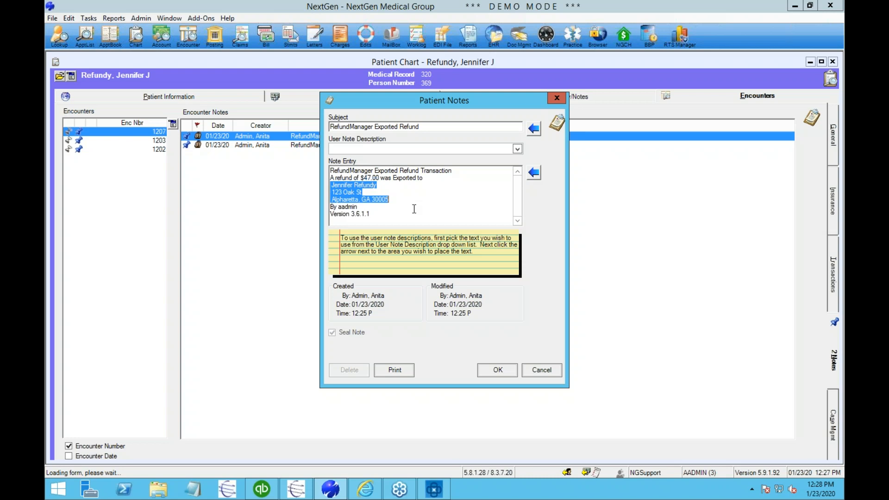
left_click(555, 374)
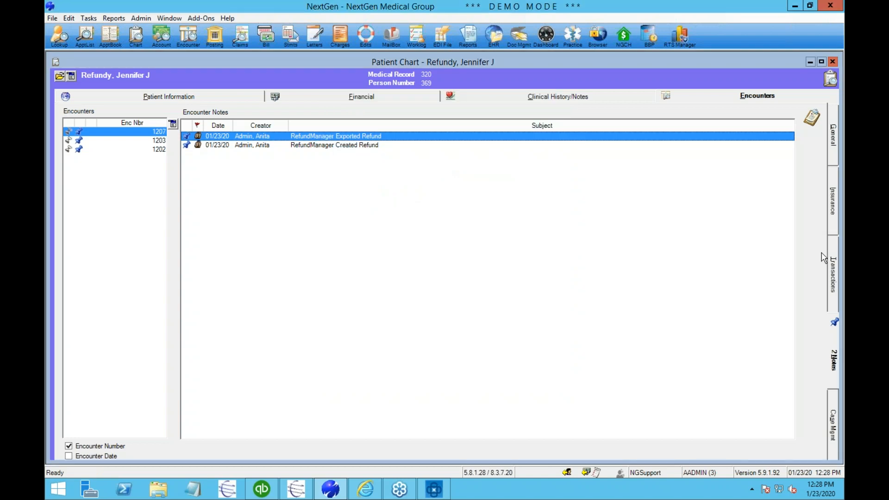
left_click(834, 273)
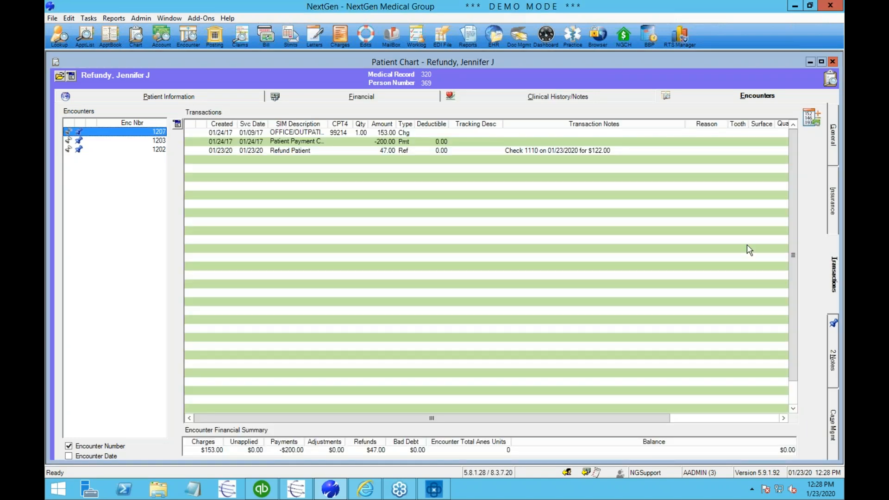
- Switch to RefundManager, close the payment file import, and open Credit Scout
left_click(439, 491)
left_click(461, 291)
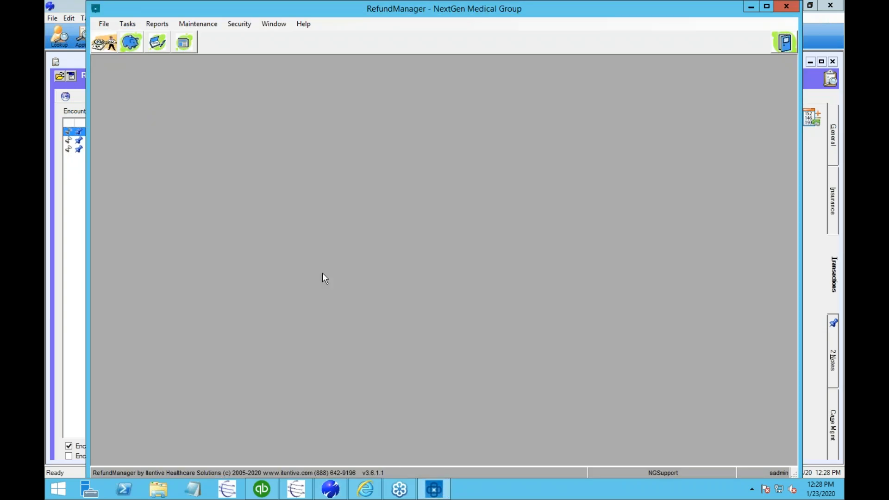
left_click(104, 41)
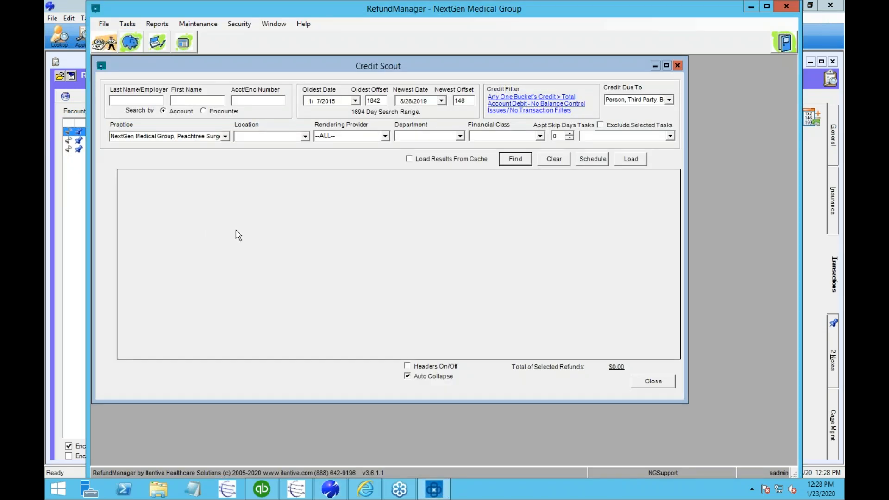
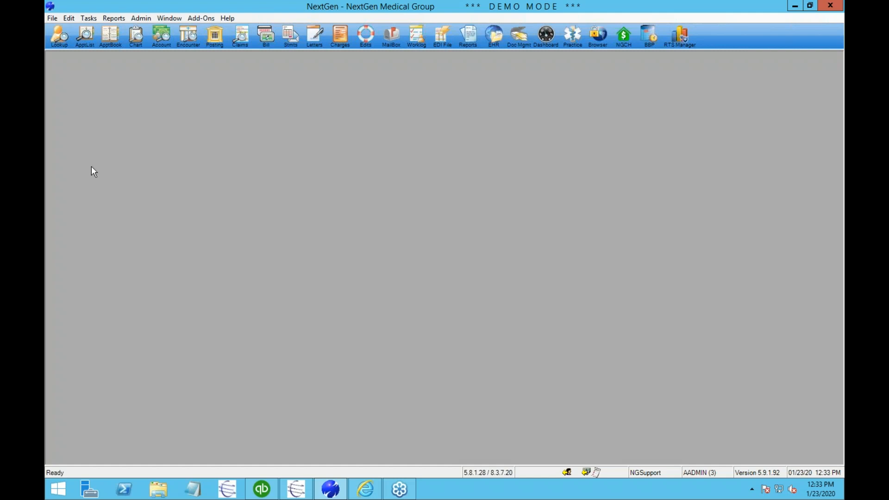
- Launch the Unapplied/Deposit Manager add-on from NextGen and enlarge its main and inner windows
left_click(197, 18)
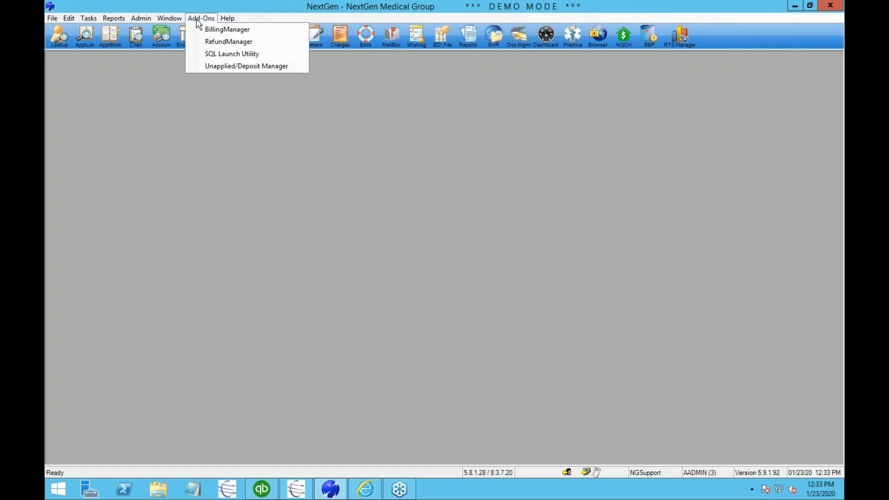
left_click(277, 66)
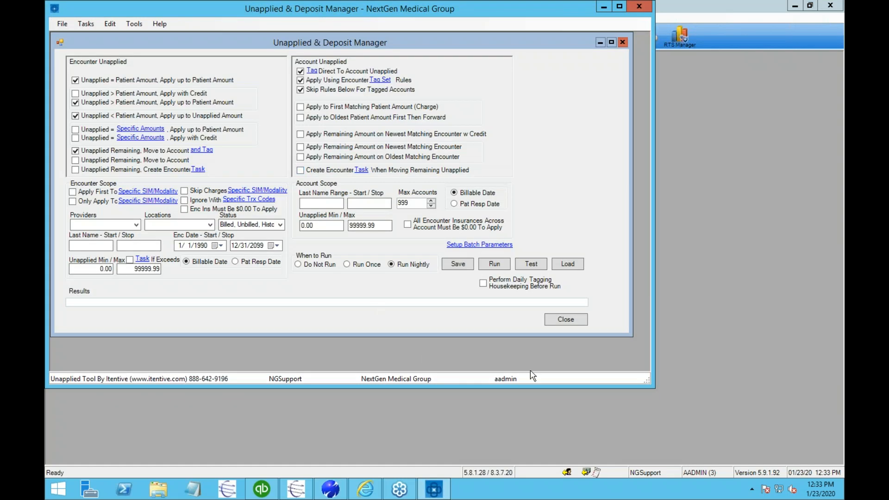
left_click_drag(653, 391, 767, 438)
left_click_drag(630, 337, 749, 415)
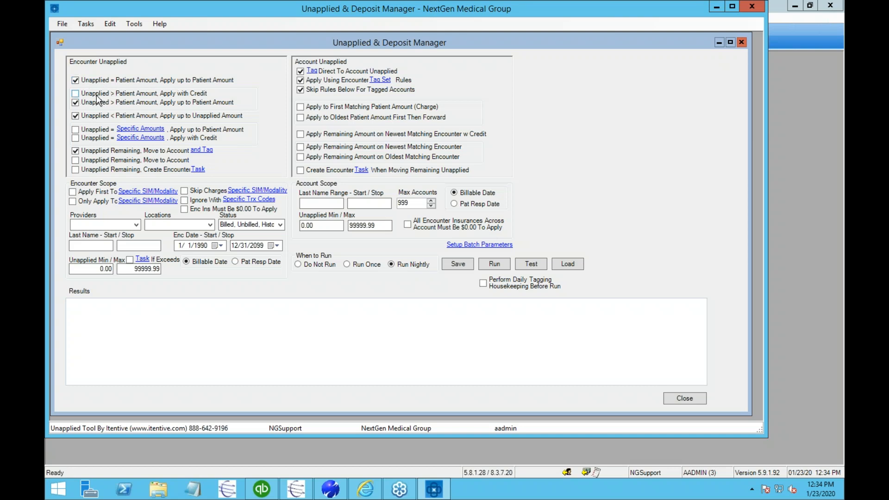
- Try Apply with Credit for unapplied amounts greater than the patient amount, and restore Apply up to Patient Amount
left_click(77, 103)
left_click(77, 103)
left_click(76, 93)
left_click(75, 103)
- Enable Unapplied = Specific Amounts, Apply with Credit, with the amounts $10.00 and $20.00, and $11.00 and $22.00
left_click(76, 139)
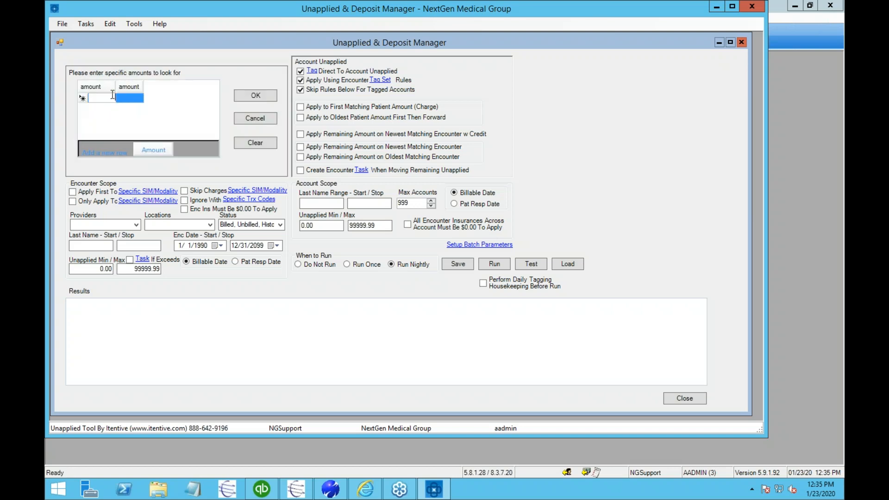
type("10")
key("Tab")
type("20")
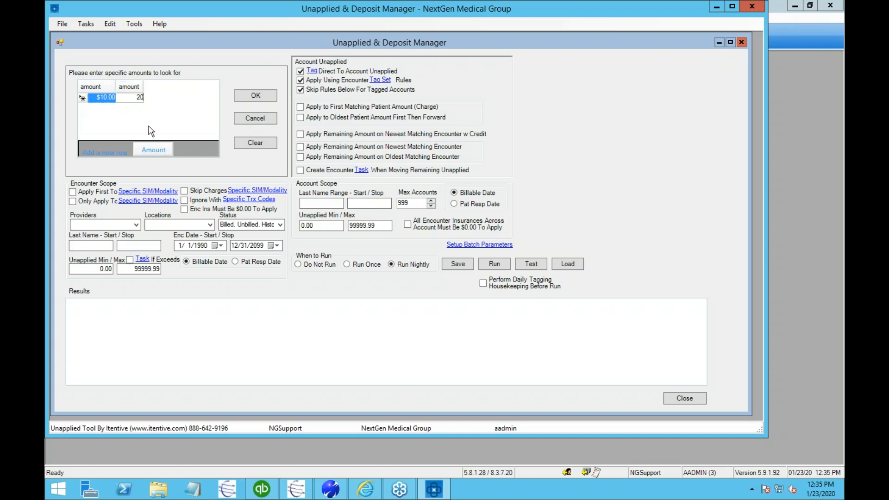
key("Return")
type("11")
key("Tab")
type("22")
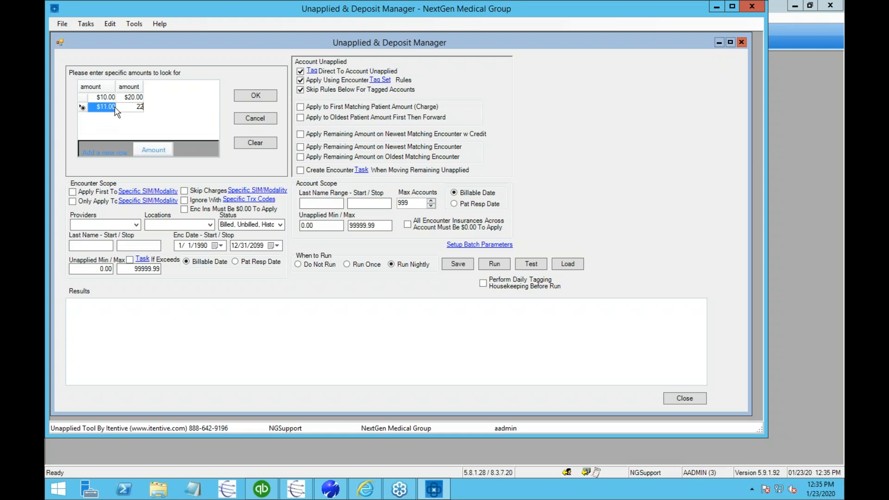
left_click(255, 98)
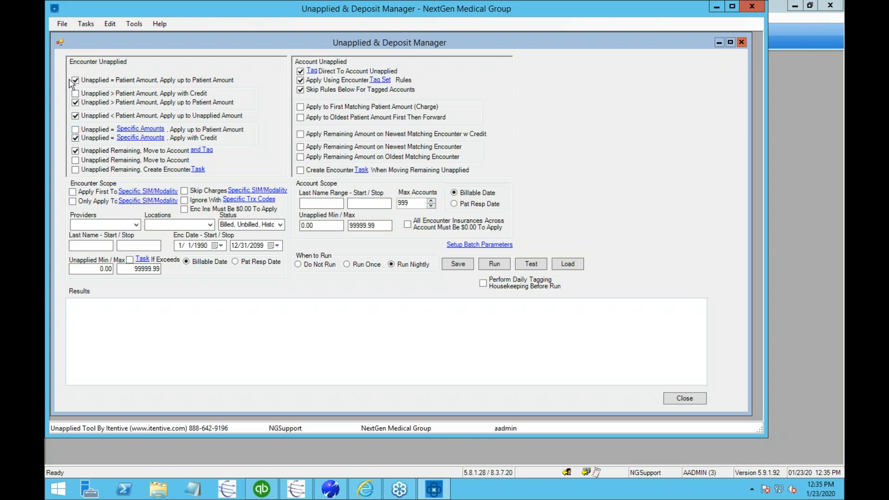
- Review the encounter scope's provider choices and the task type setup for remaining unapplied amounts, and cancel the task setup
left_click(76, 116)
left_click(136, 225)
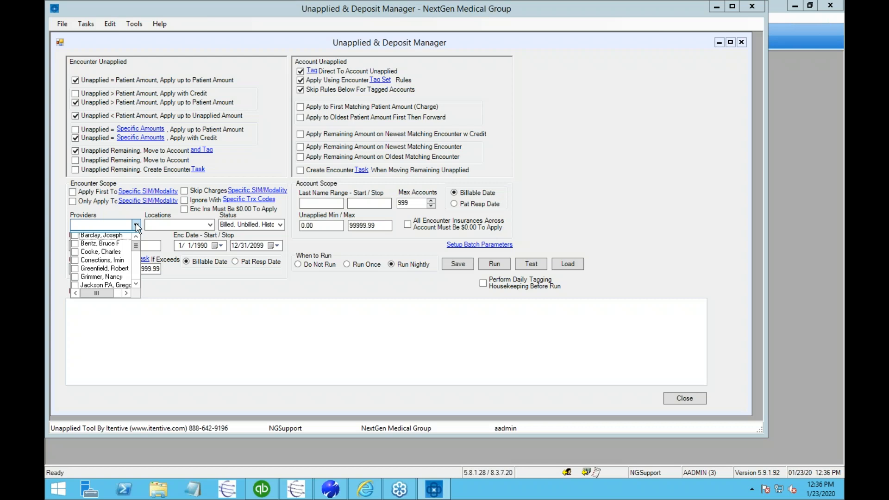
left_click(135, 223)
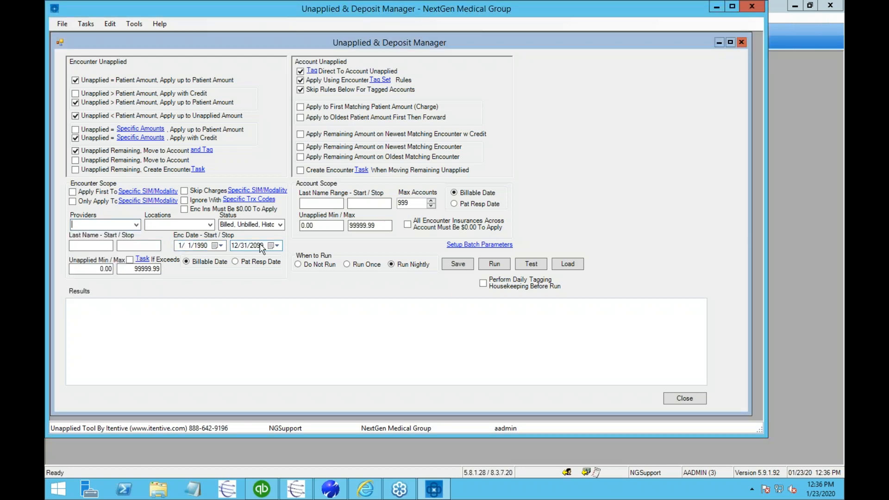
left_click(85, 268)
left_click(203, 170)
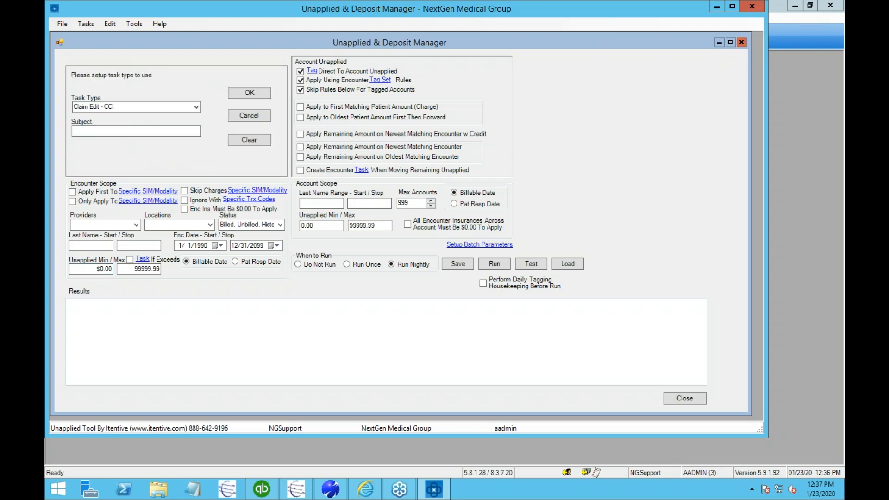
left_click(254, 115)
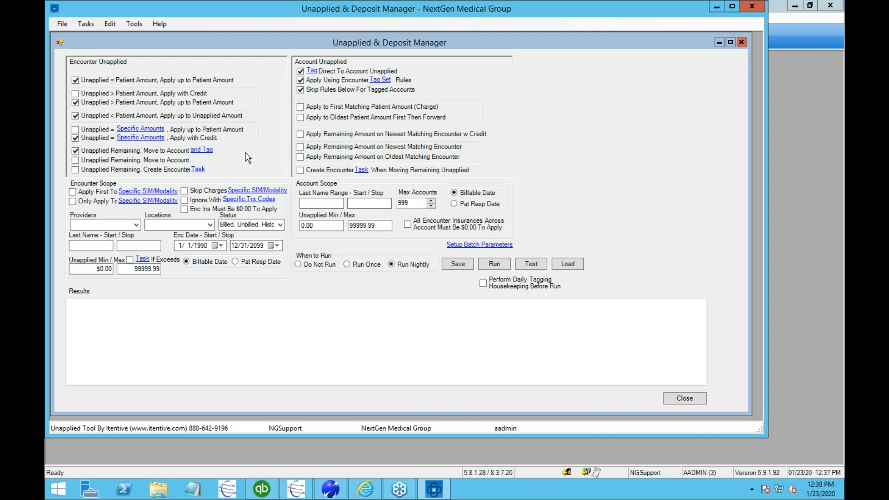
- Open the tag set maintenance and examine the transaction codes of the fertility and surgery deposit tagging rules
left_click(84, 25)
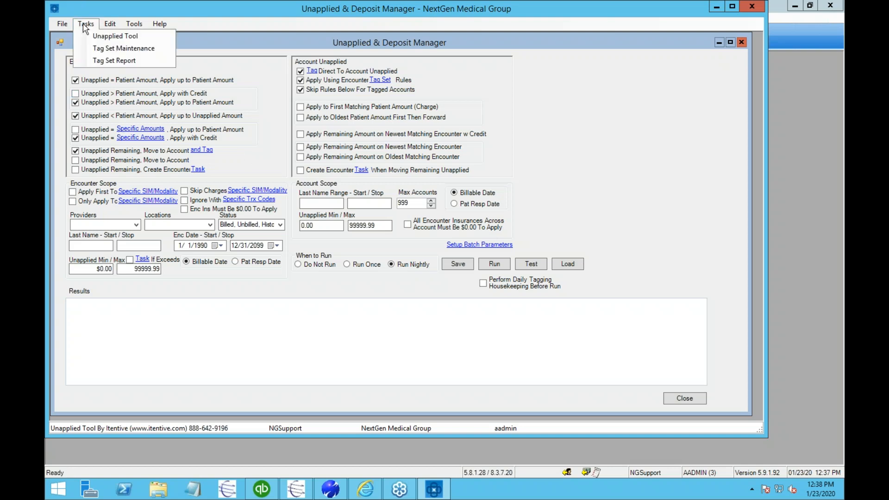
left_click(160, 54)
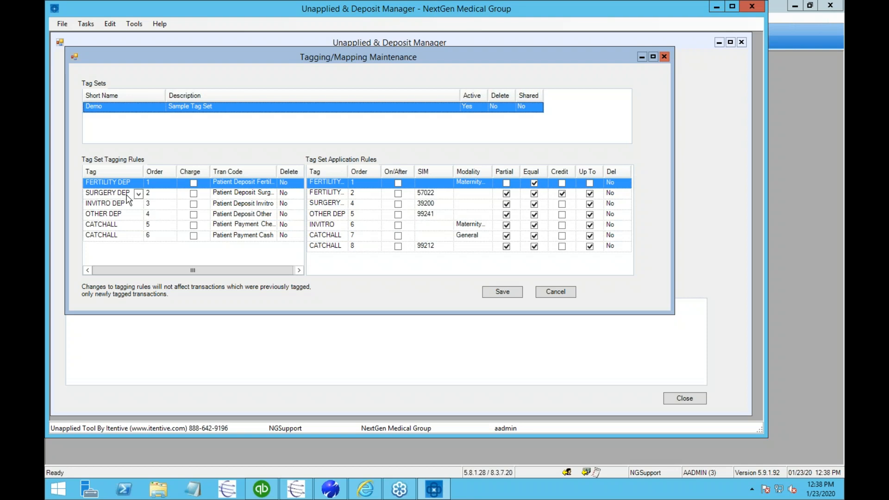
left_click(230, 186)
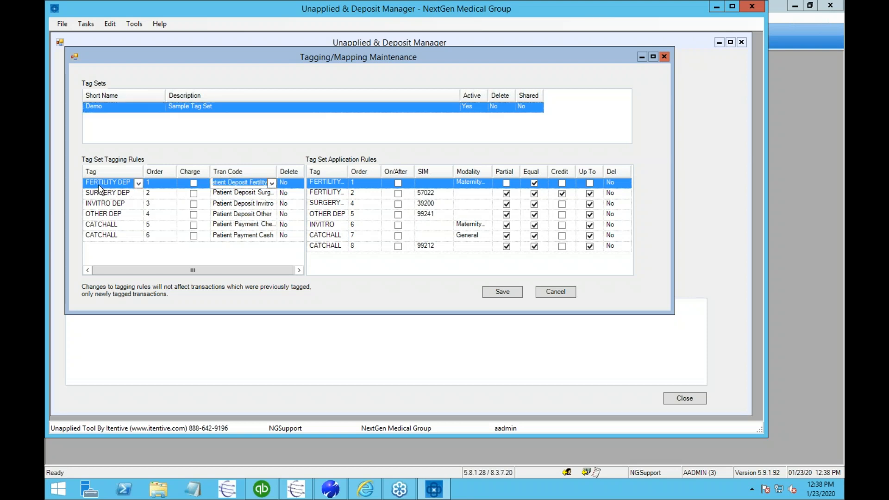
left_click(237, 194)
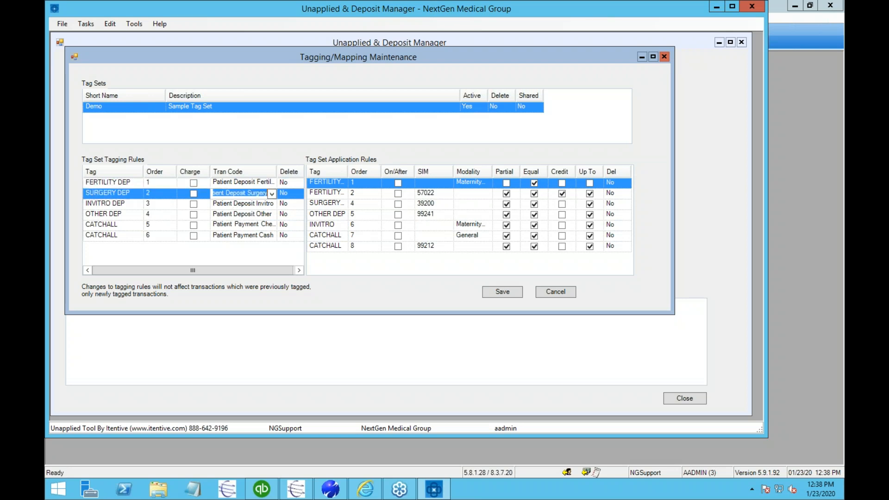
left_click(124, 191)
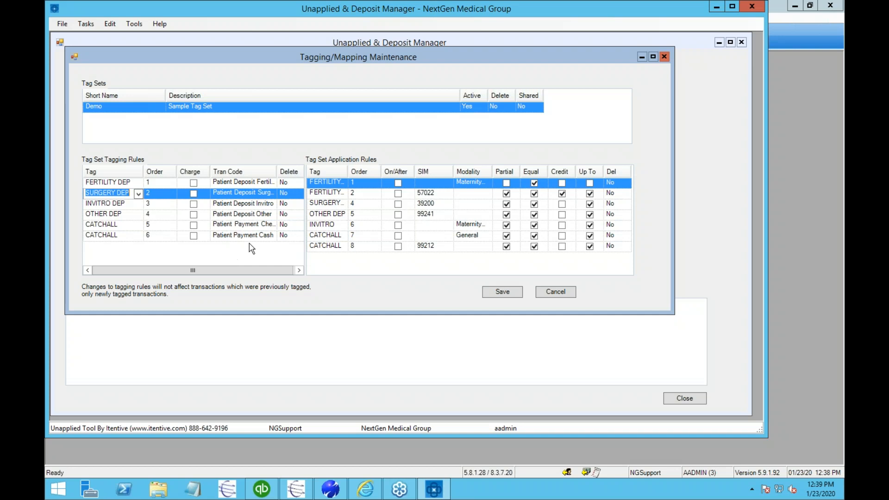
- Compare the fertility deposit tag with its two application rules, check their modality, SIM code and row options, and save the tag set
left_click(324, 182)
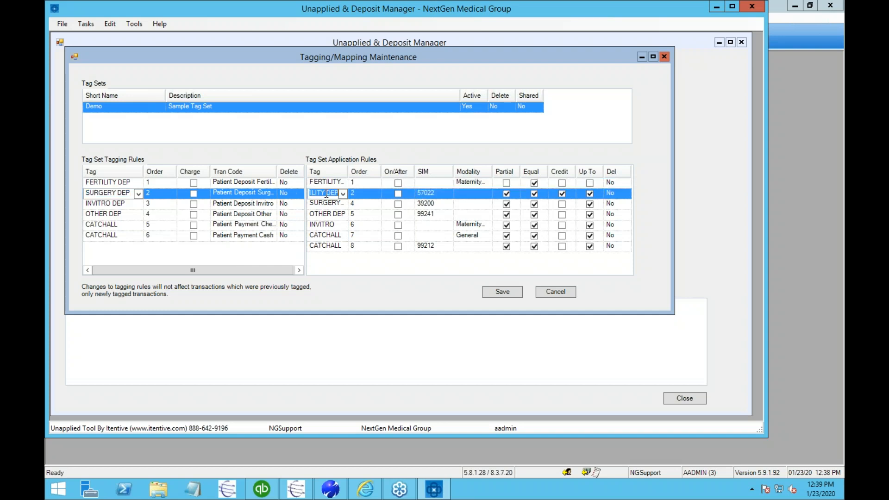
left_click(109, 183)
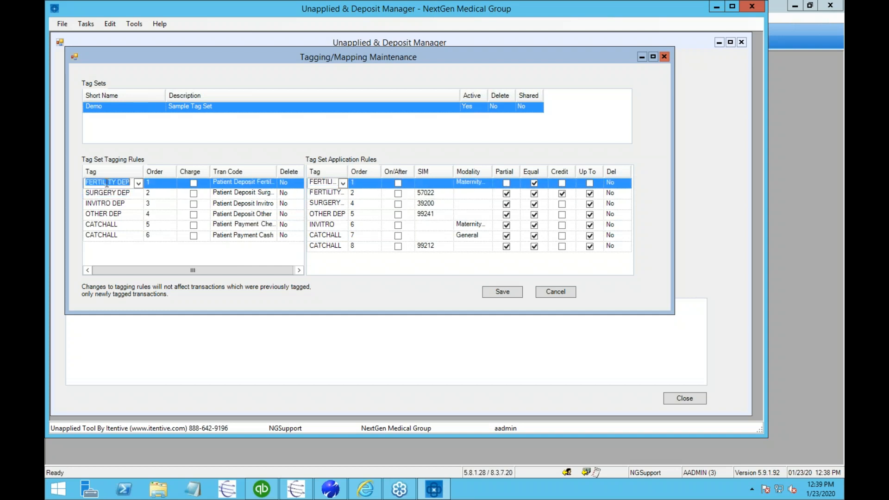
left_click(323, 193)
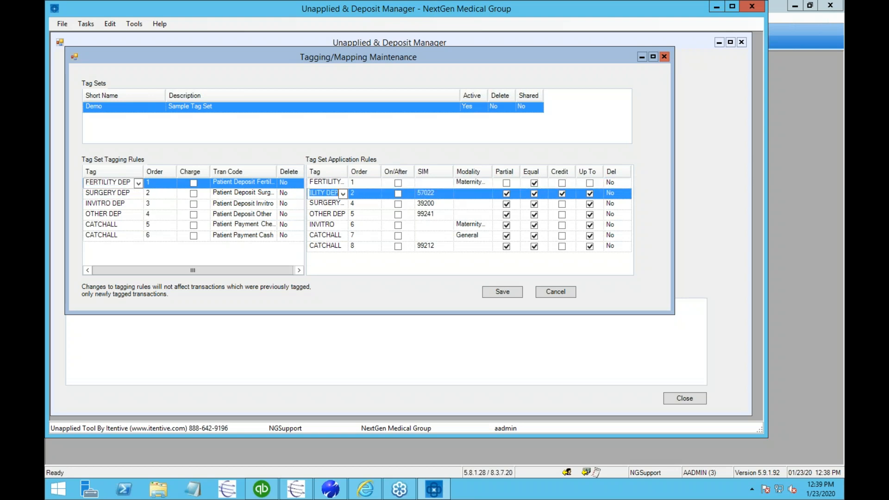
left_click(321, 184)
left_click(321, 193)
left_click(322, 184)
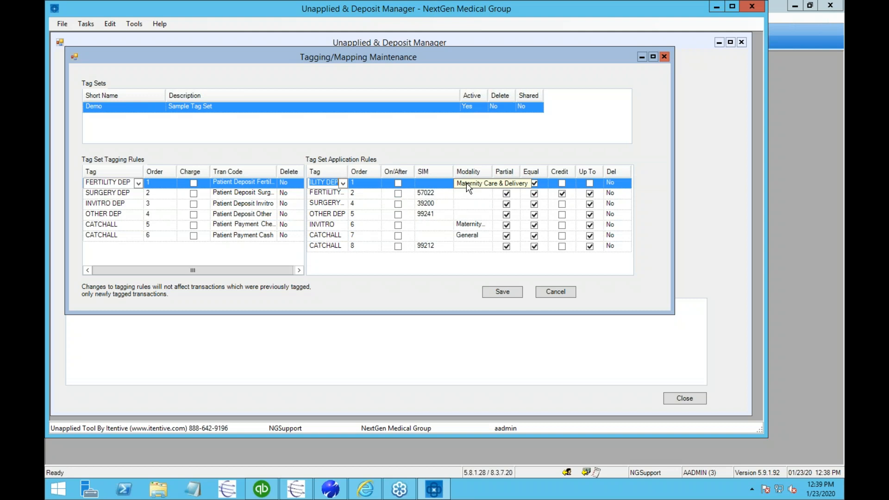
left_click(434, 192)
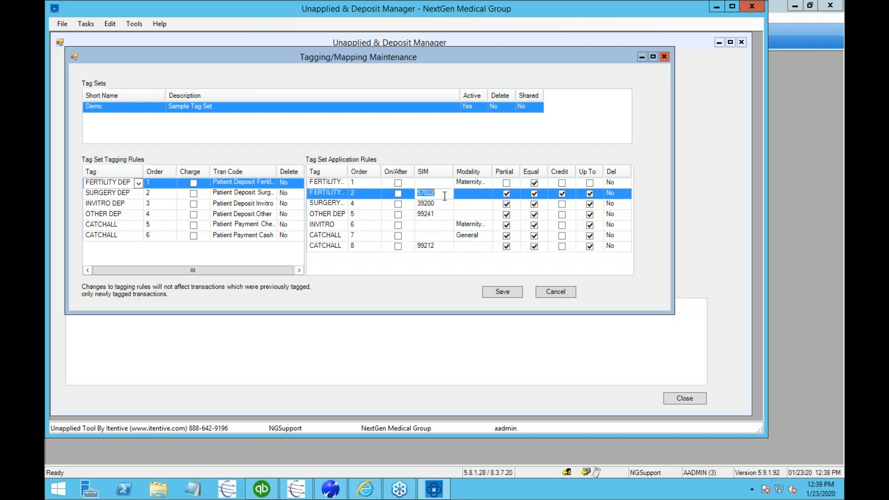
right_click(444, 196)
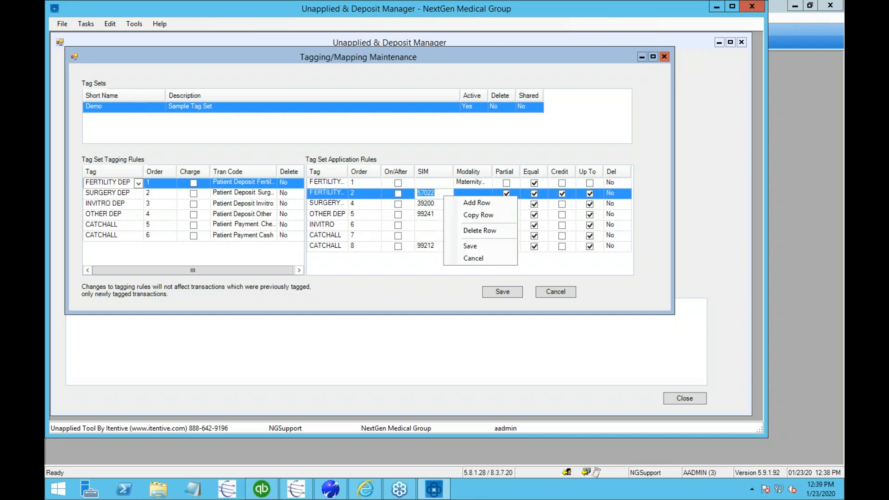
left_click(415, 269)
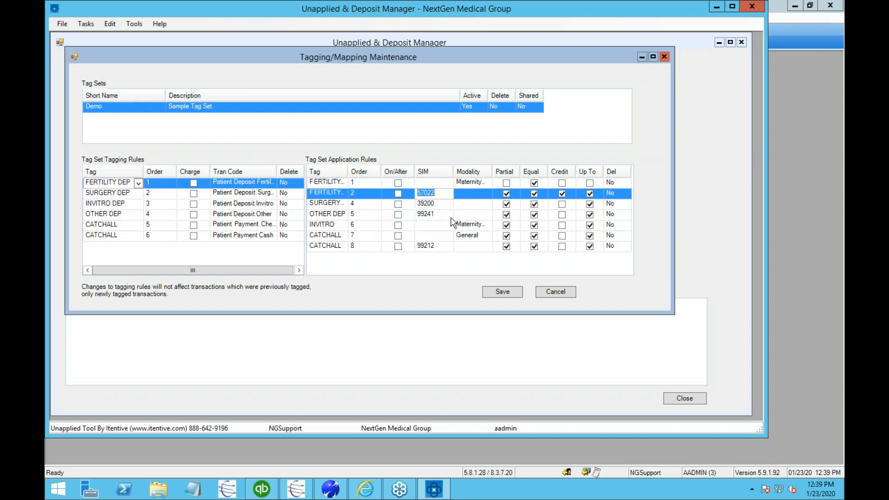
left_click(503, 291)
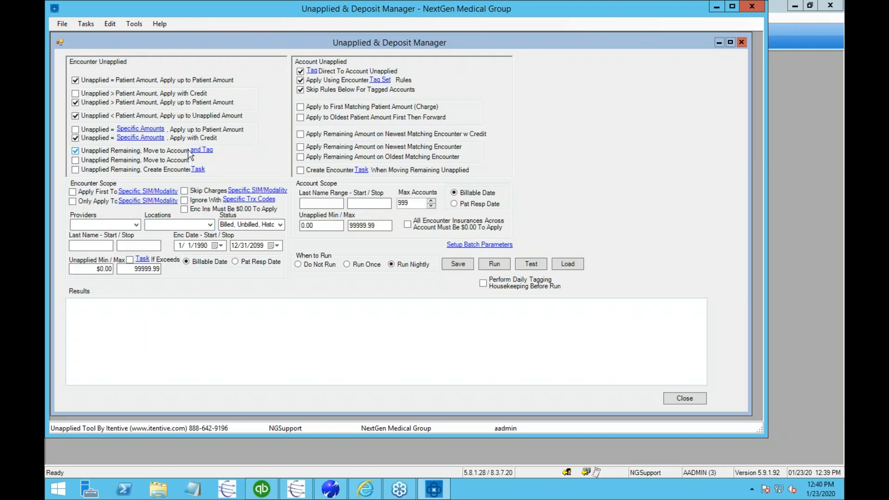
- Review the remaining unapplied and account rules, and turn on Apply to Oldest Patient Amount First Then Forward
left_click(76, 161)
left_click(75, 160)
left_click(300, 90)
left_click(301, 108)
left_click(300, 118)
left_click(300, 134)
left_click(302, 135)
left_click(301, 148)
- Keep the account unapplied limits at $0.00 to $99999.99 and the schedule on Run Nightly, and save the parameters
left_click(369, 202)
key("Tab")
left_click(323, 227)
left_click(372, 225)
left_click(347, 265)
left_click(347, 265)
left_click(457, 265)
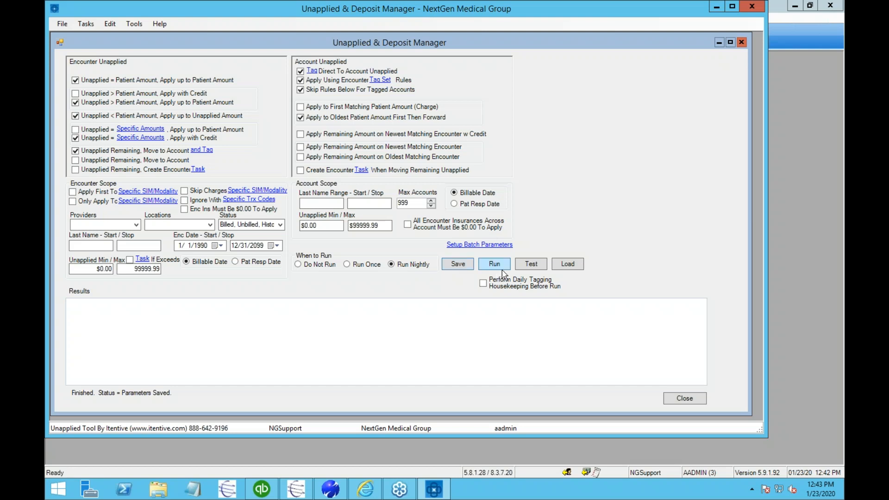
- Enable Perform Daily Tagging Housekeeping Before Run, run the unapplied processing, and choose to save the results to Excel
left_click(484, 283)
left_click(492, 264)
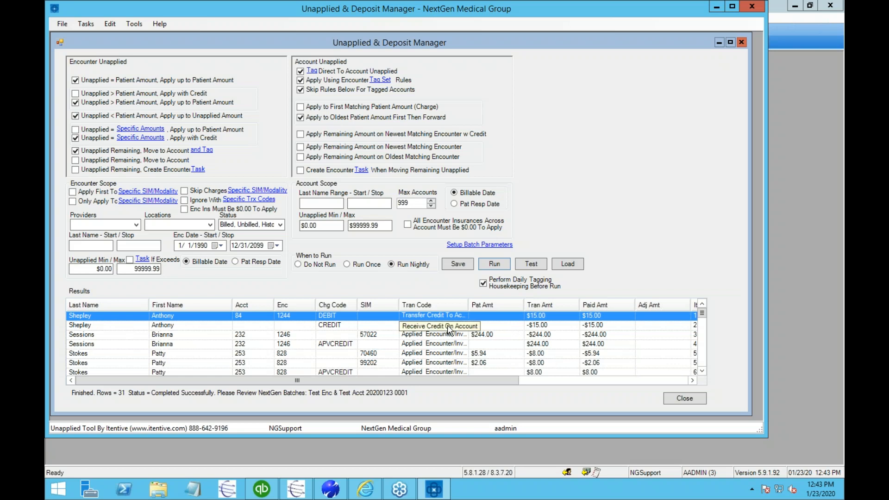
right_click(447, 351)
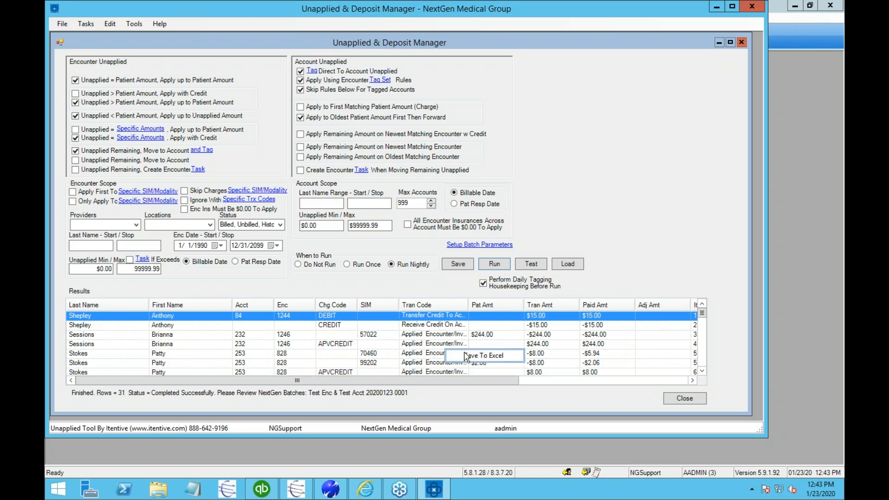
left_click(465, 355)
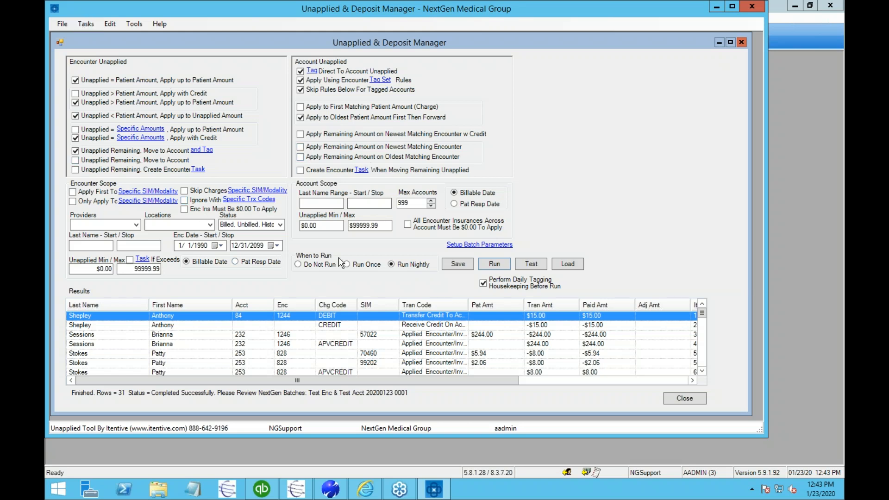
- Run the tag set usage report for January 23, 2020 across all applications and examine the accounts tagged CATCHALL
left_click(86, 24)
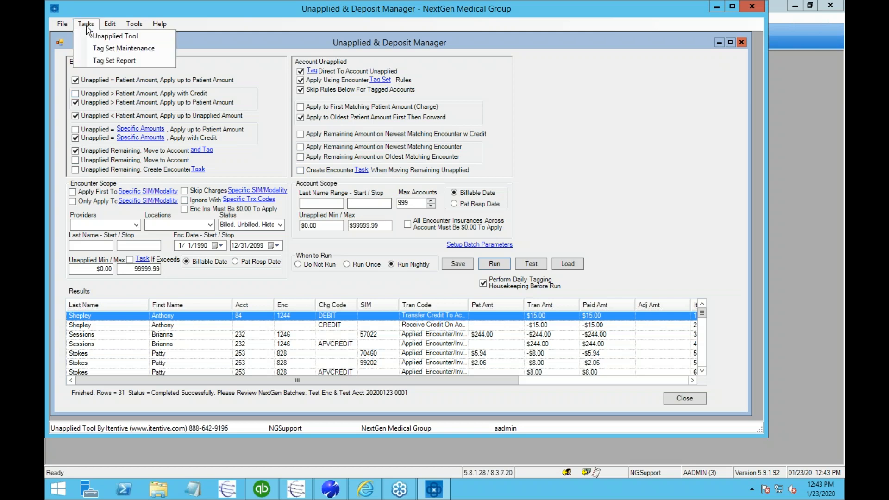
left_click(107, 61)
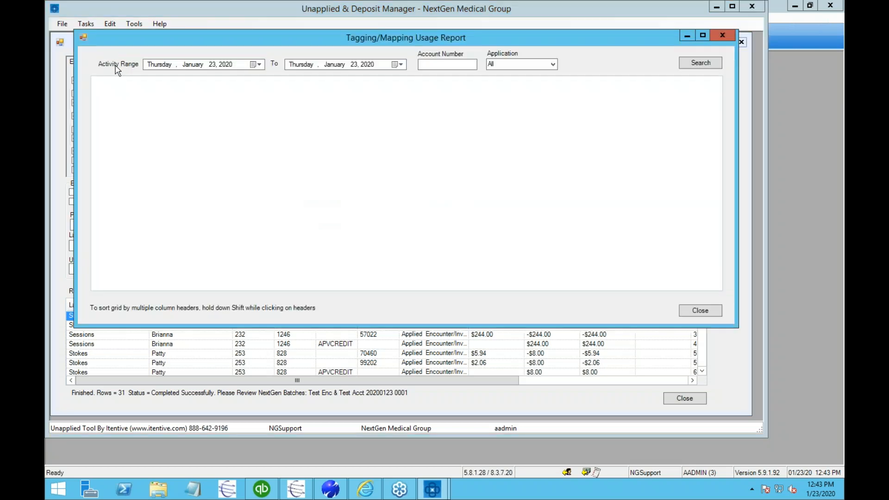
left_click(686, 63)
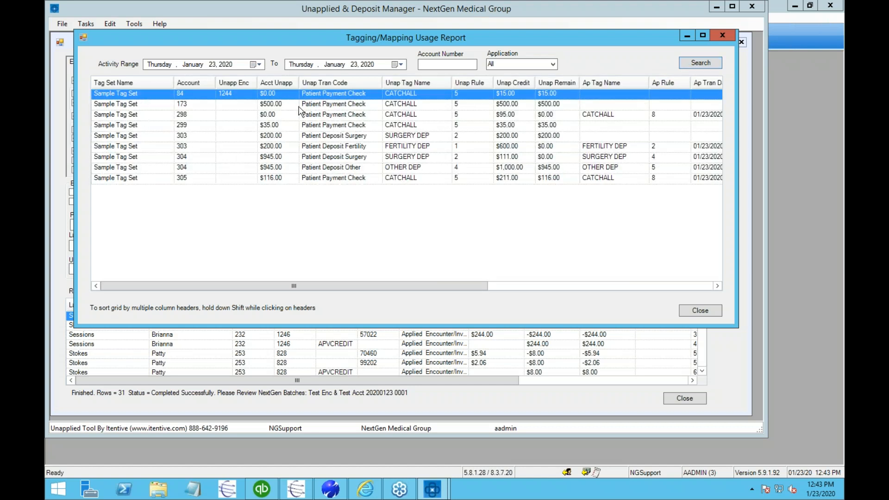
left_click(105, 106)
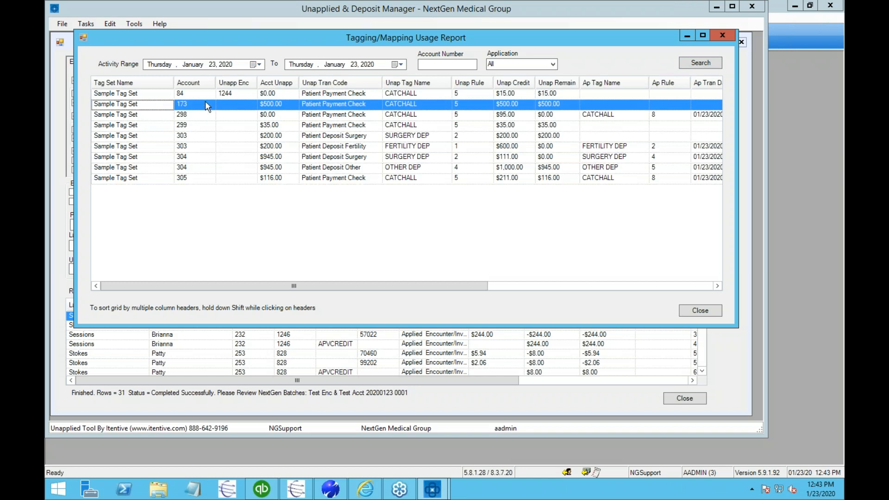
left_click(244, 94)
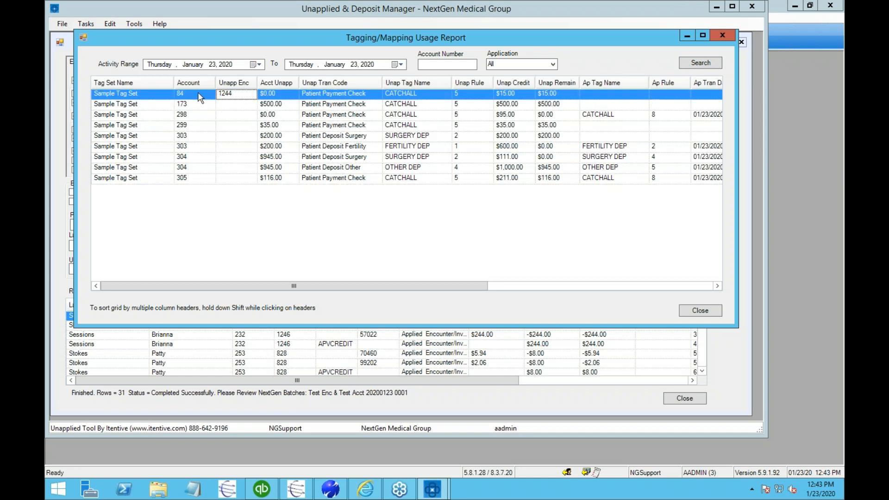
left_click(418, 96)
left_click(419, 105)
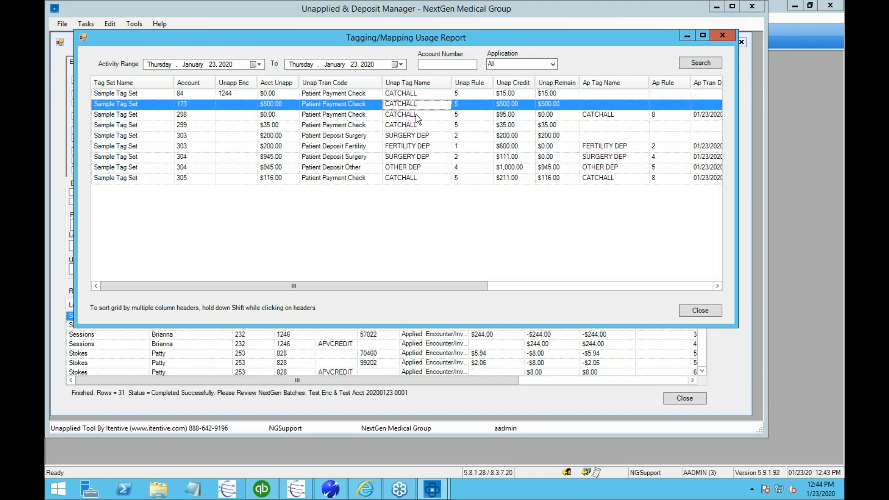
left_click(418, 118)
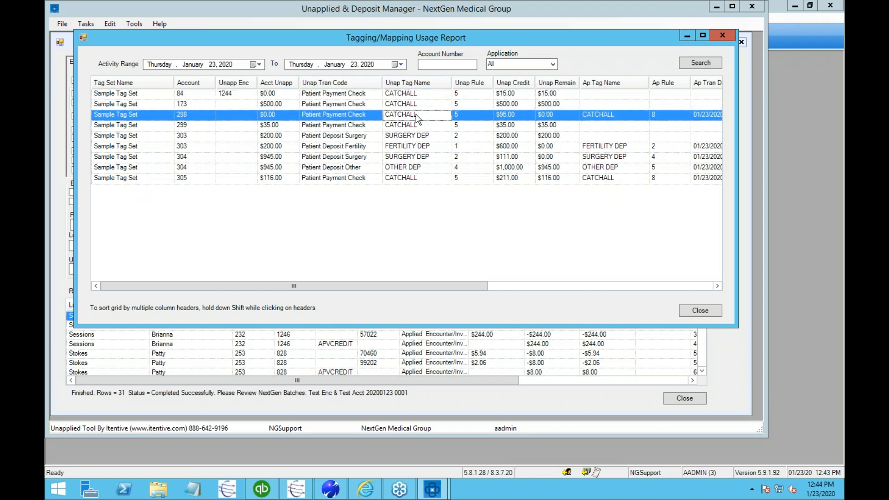
- Examine the FERTILITY DEP entry in the tagging usage report, including its applied tag, SIM code and modality
left_click(422, 147)
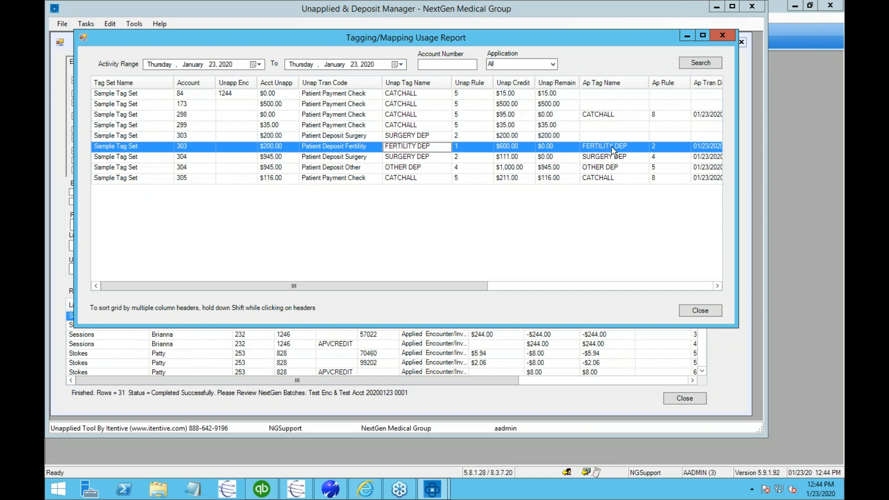
left_click_drag(458, 286, 615, 295)
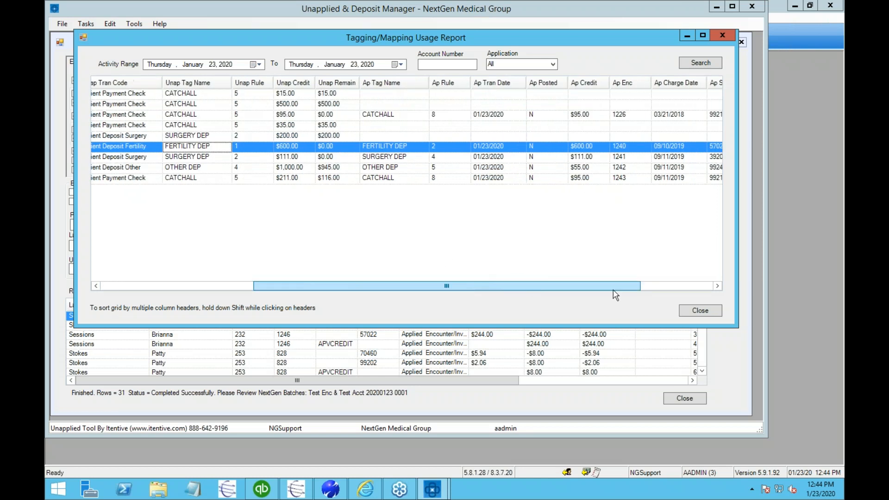
left_click(662, 148)
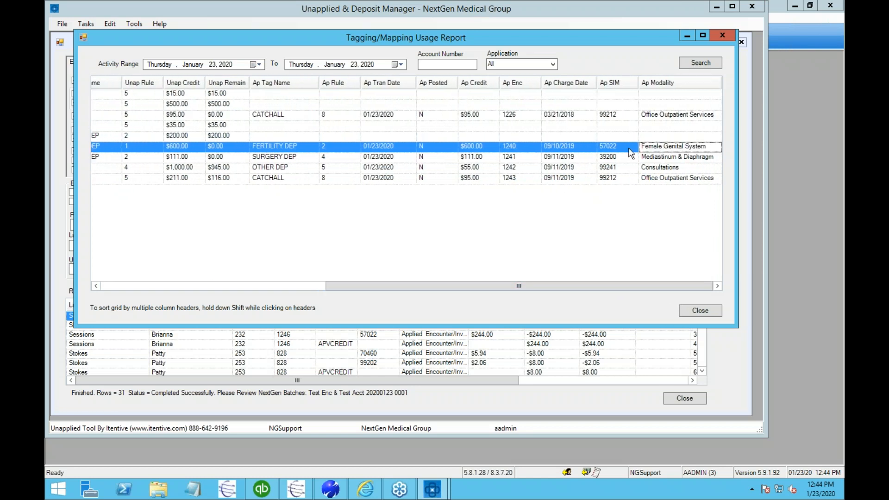
left_click(605, 147)
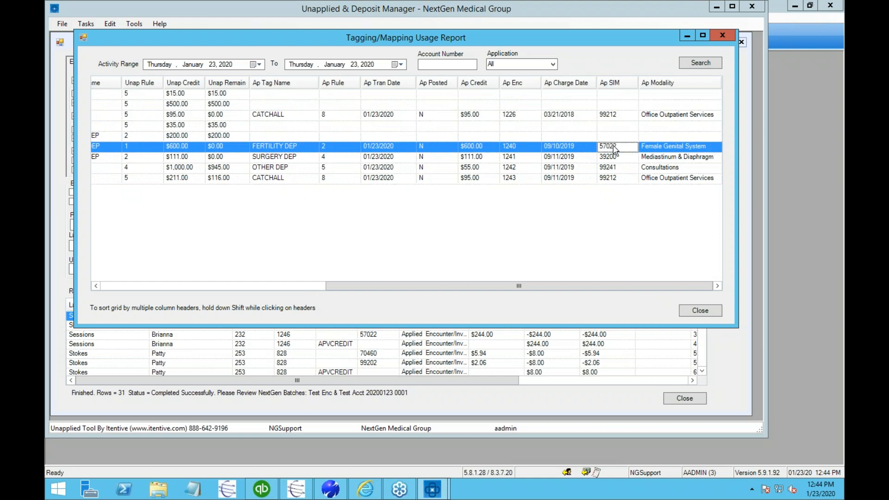
left_click(228, 286)
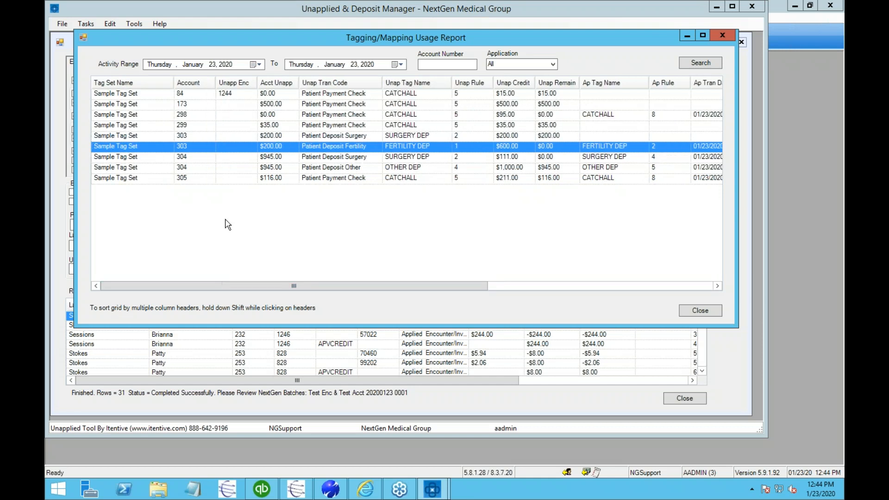
- Show the usage report's option for saving to Excel, and close the report without exporting
right_click(240, 152)
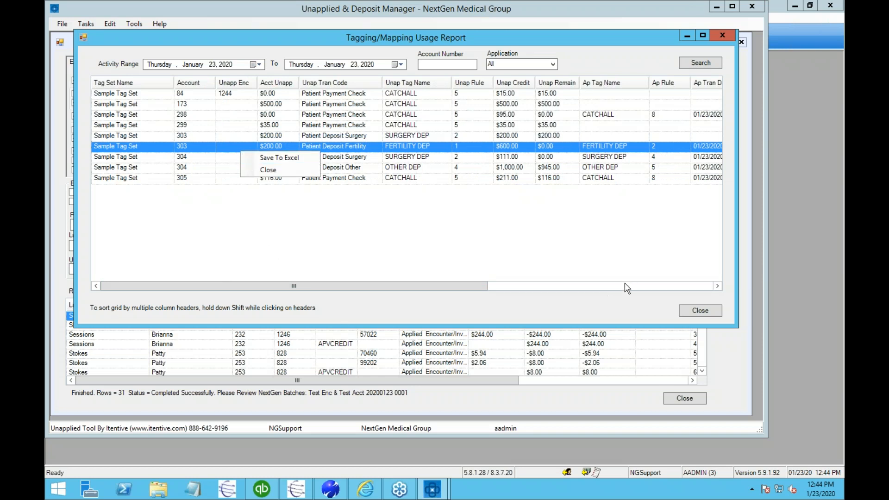
left_click(716, 313)
left_click(717, 313)
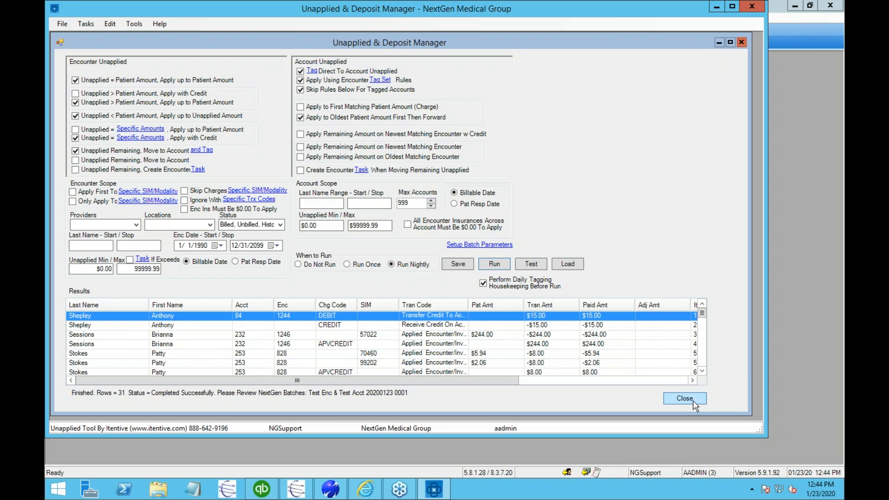
- Switch to NextGen, review the Test Enc and Test Acct batches in Batch Posting, and return to Unapplied & Deposit Manager
left_click(790, 345)
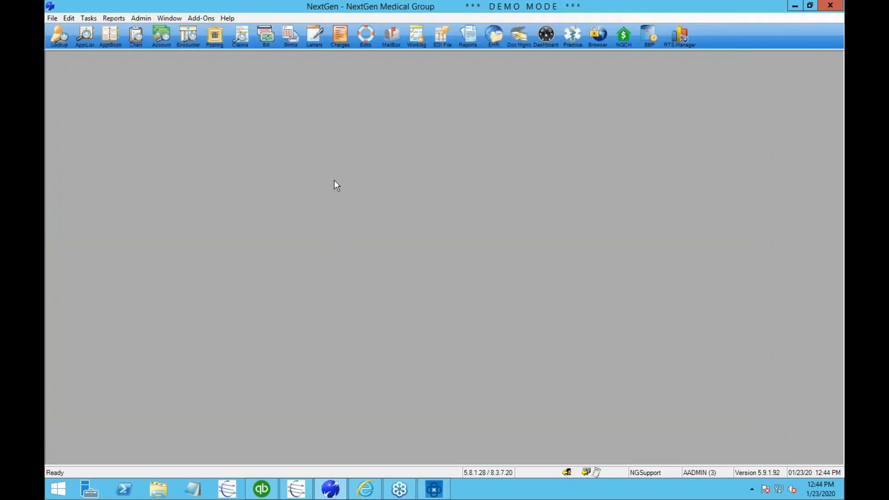
left_click(215, 43)
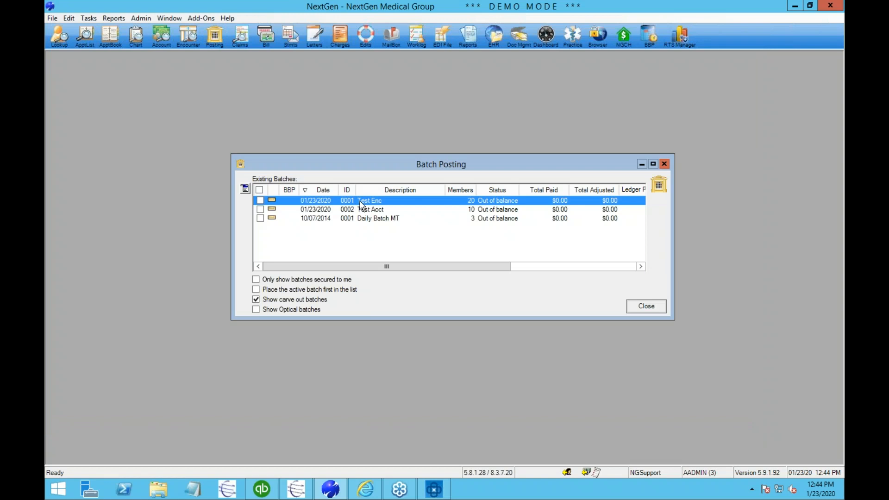
left_click(387, 209)
left_click(387, 202)
left_click(388, 209)
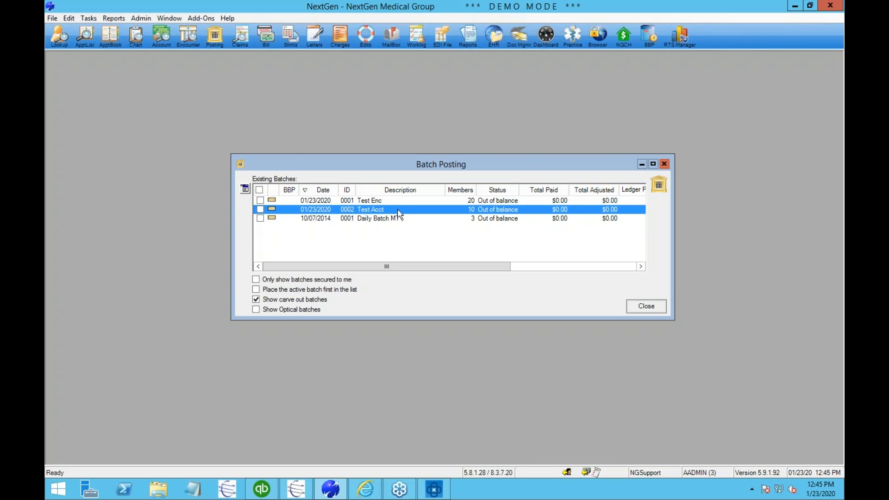
left_click(648, 306)
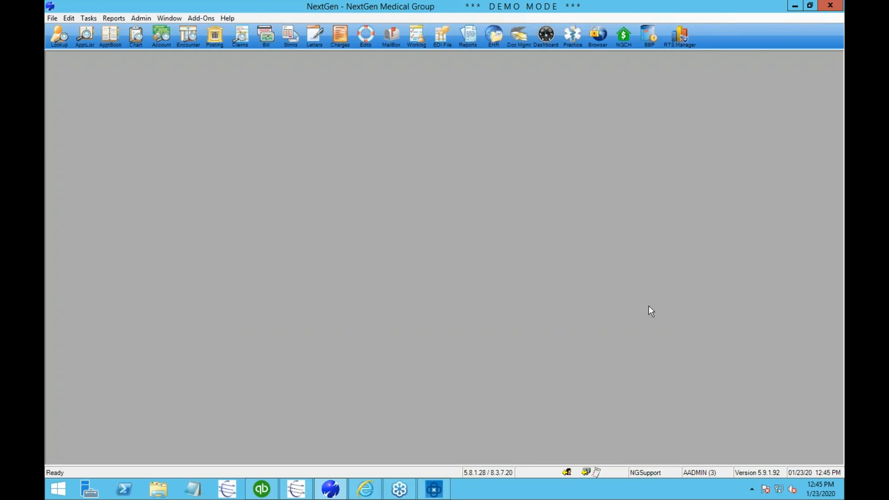
left_click(434, 489)
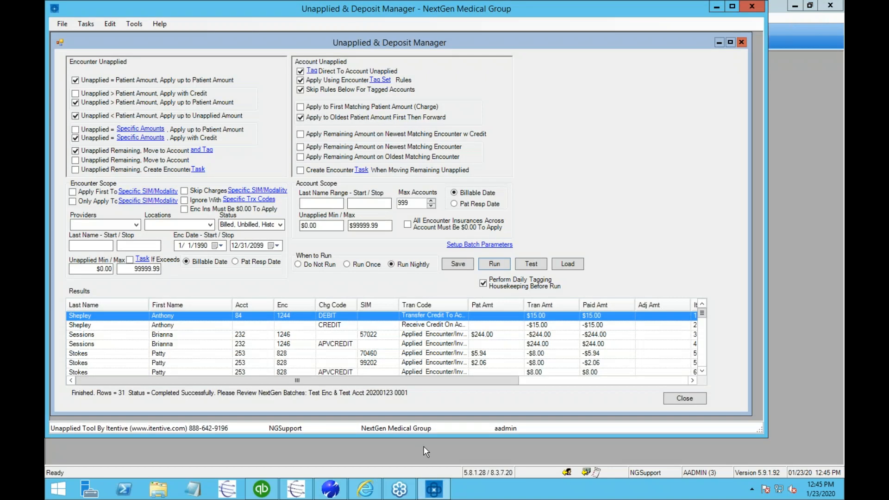